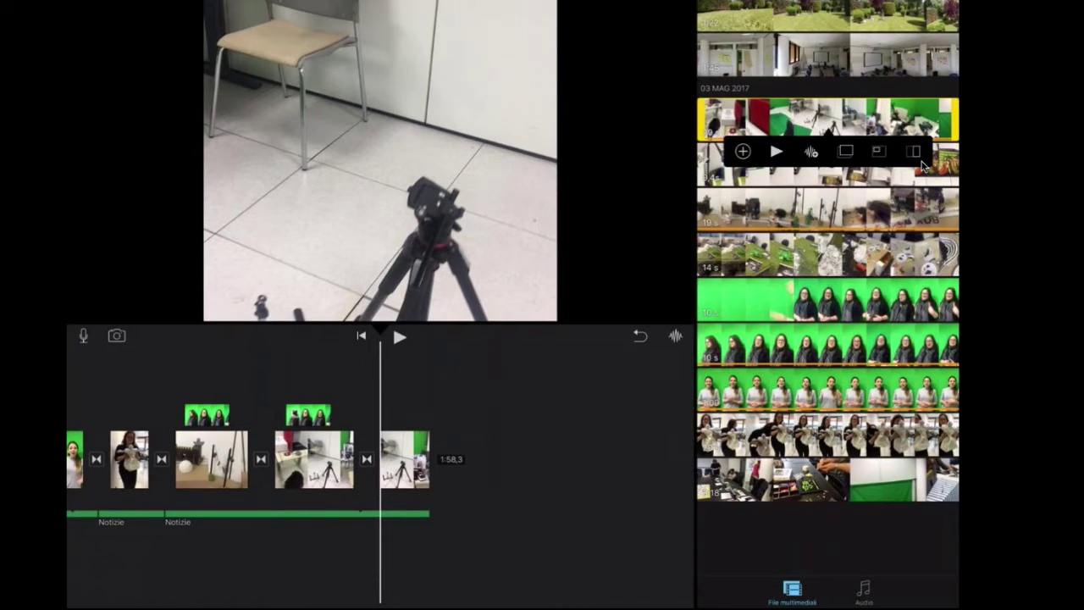
# Add the selected room clip as a split-screen overlay on the last timeline clip and set the overlay's volume to 76%
pyautogui.click(915, 152)
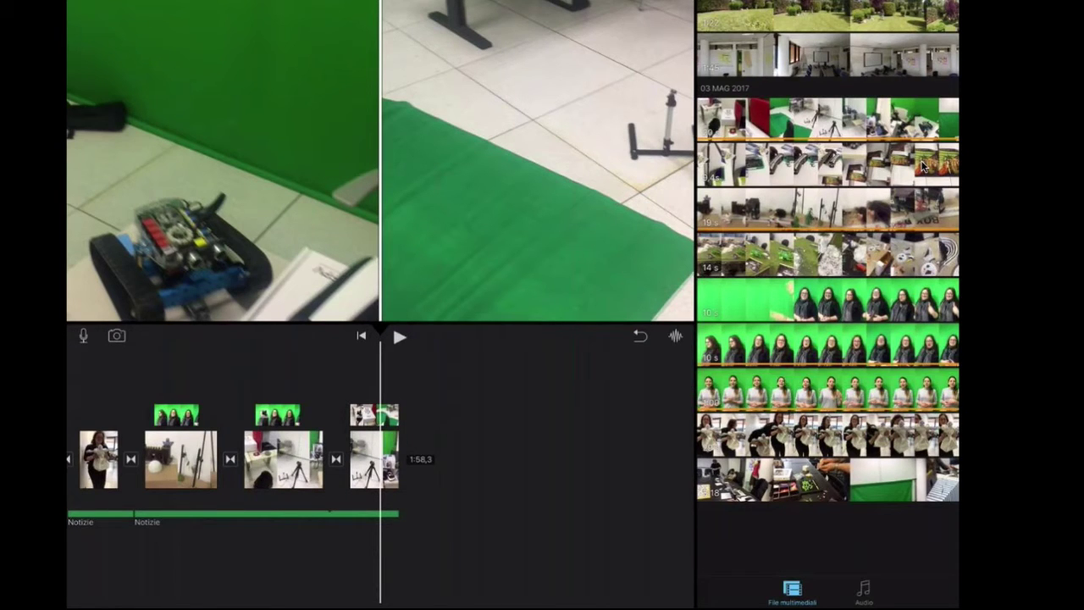
pyautogui.click(374, 416)
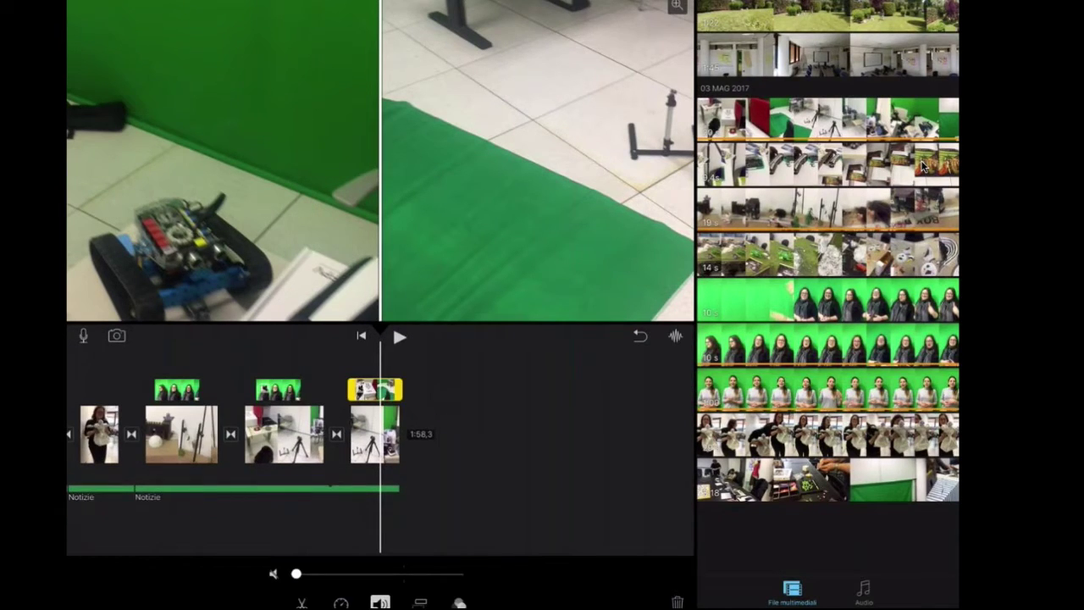
pyautogui.moveTo(295, 558); pyautogui.dragTo(387, 558)
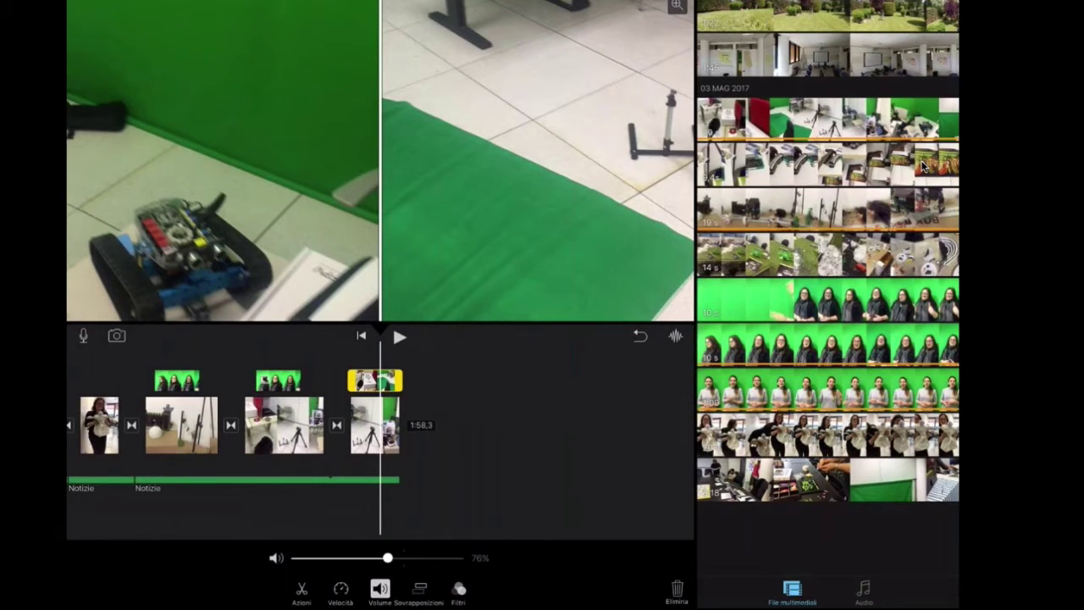
# Set the volume of the main clip beneath the split-screen overlay to 59% and compare it with the overlay's volume
pyautogui.click(375, 423)
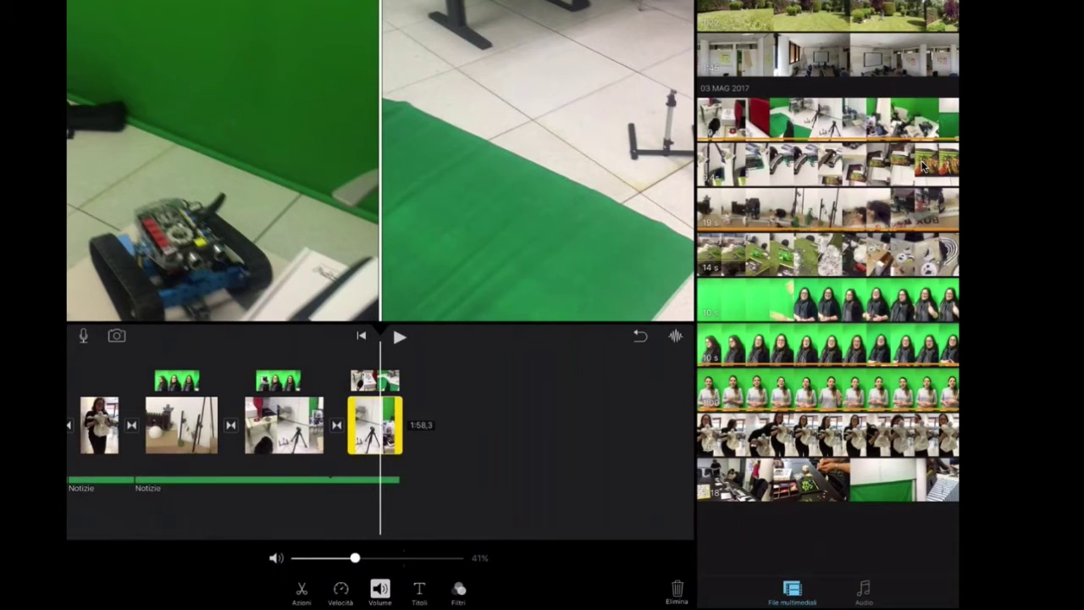
pyautogui.moveTo(355, 559); pyautogui.dragTo(374, 558)
pyautogui.click(376, 380)
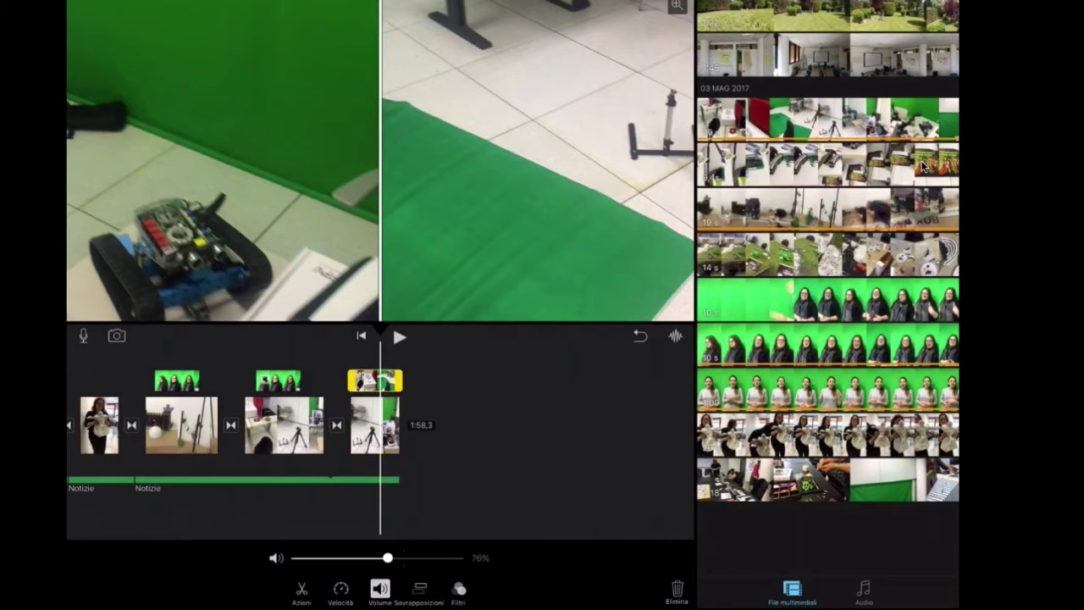
pyautogui.click(375, 425)
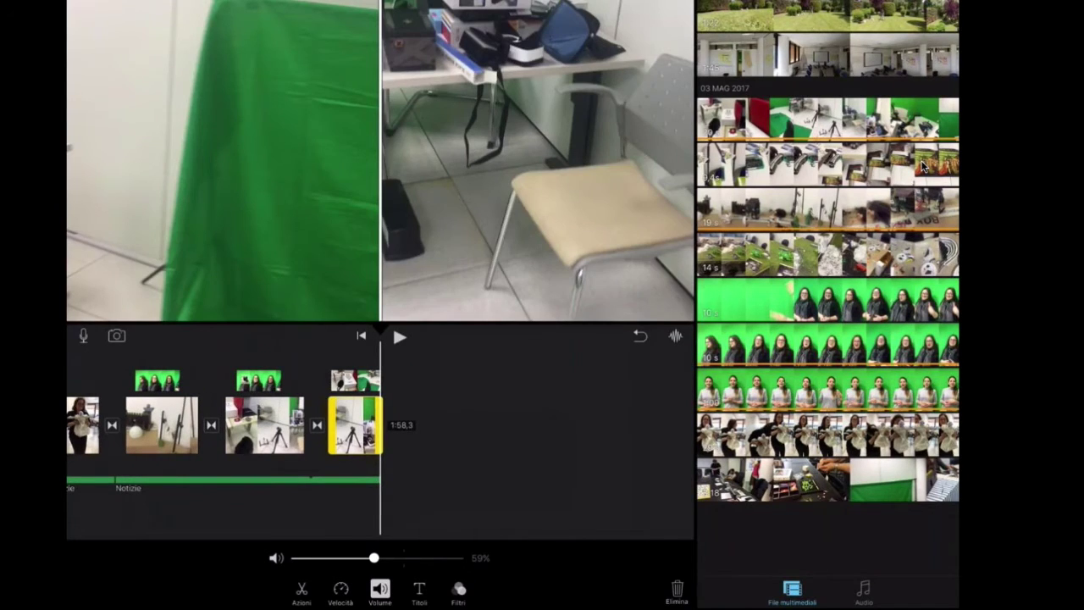
pyautogui.click(356, 380)
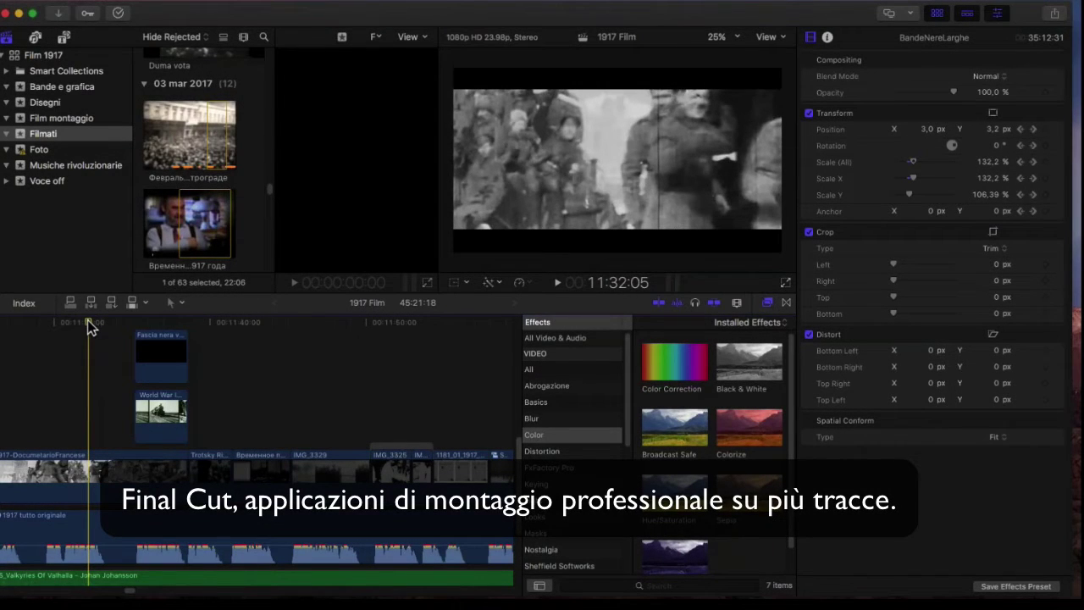
# In the 1917 Film timeline, position the playhead just before the World War overlay and play through the split-screen passage
pyautogui.moveTo(87, 319); pyautogui.dragTo(121, 335)
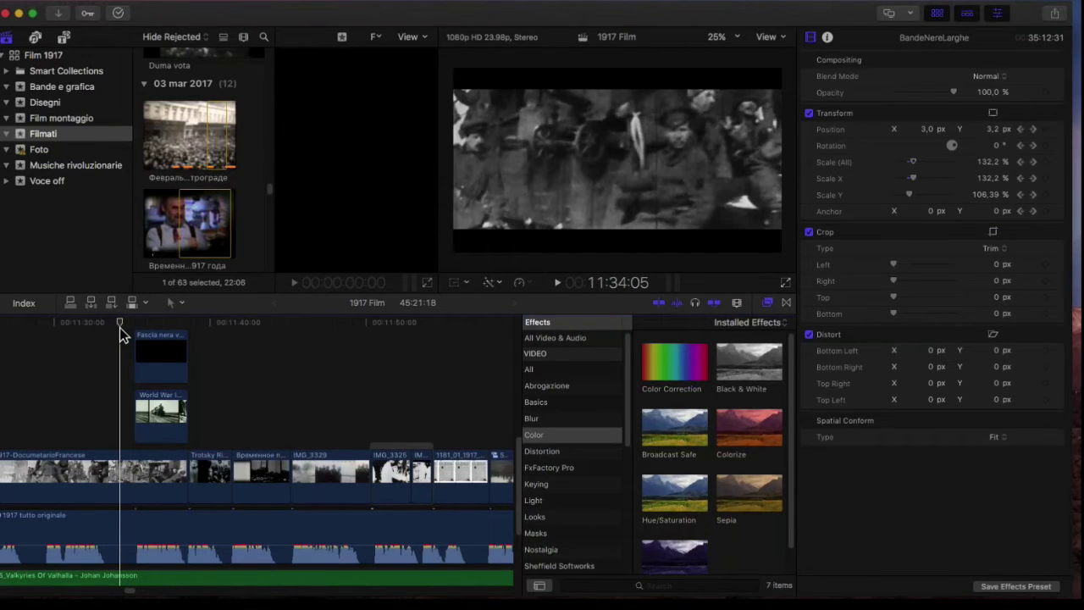
pyautogui.press('Right')
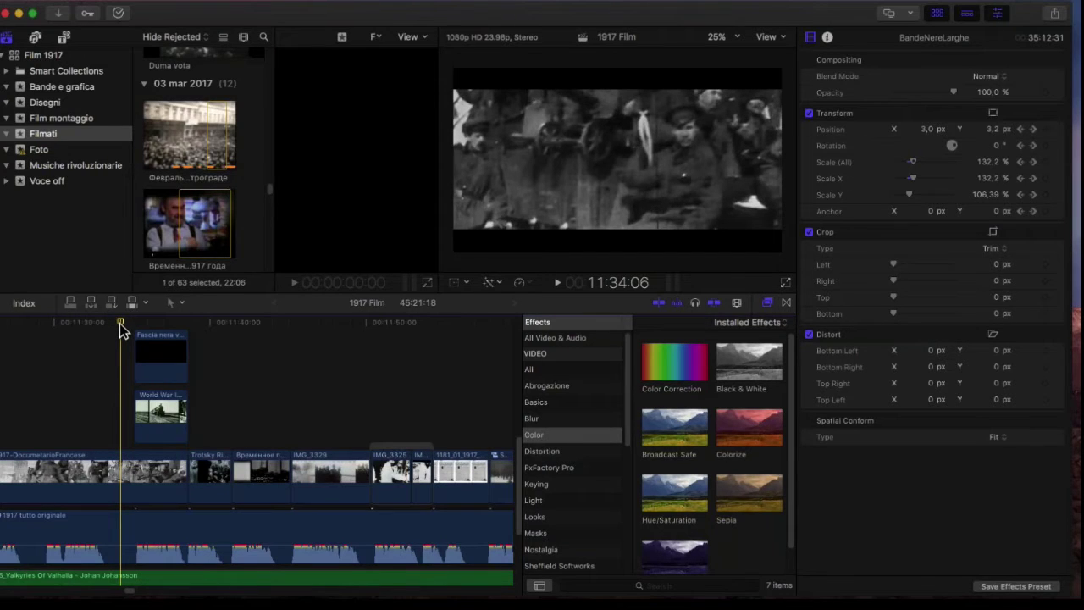
pyautogui.press('Left')
pyautogui.moveTo(122, 328)
pyautogui.mouseDown()
pyautogui.moveTo(131, 329)
pyautogui.moveTo(114, 330)
pyautogui.mouseUp()
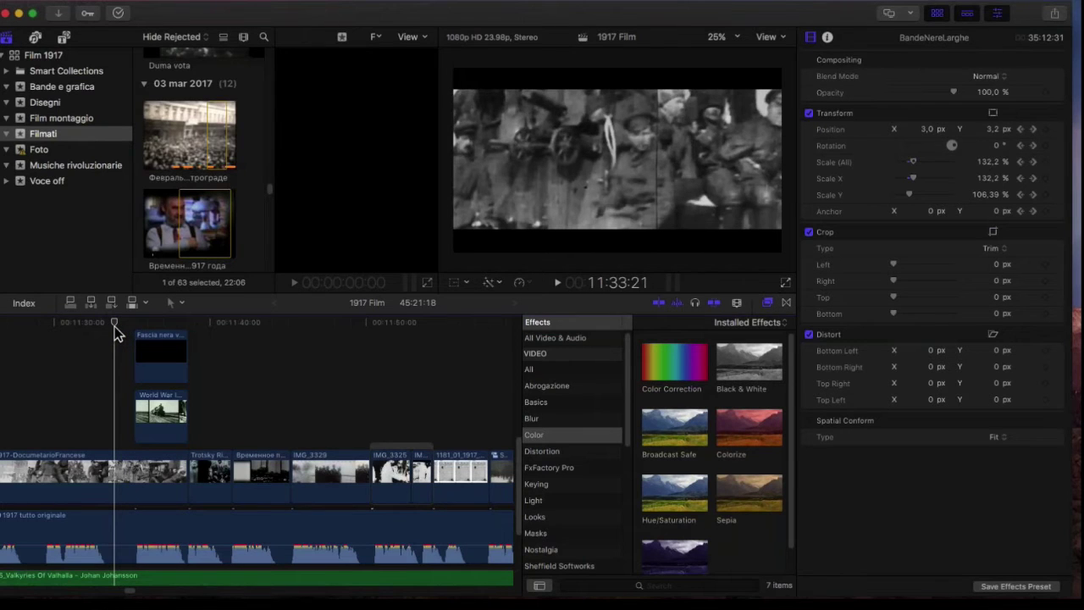
pyautogui.press('space')
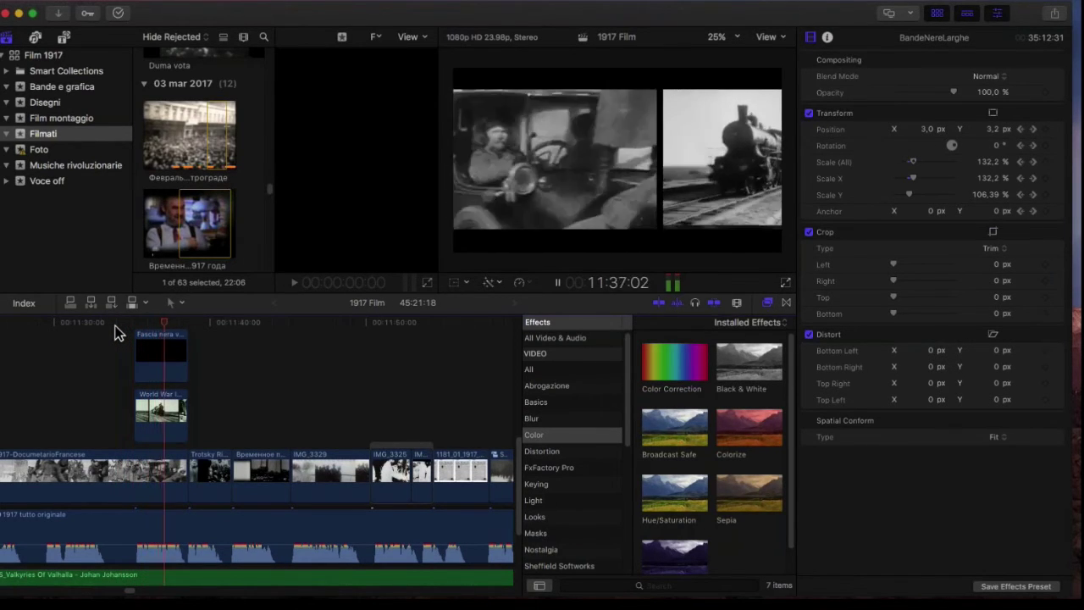
pyautogui.press('space')
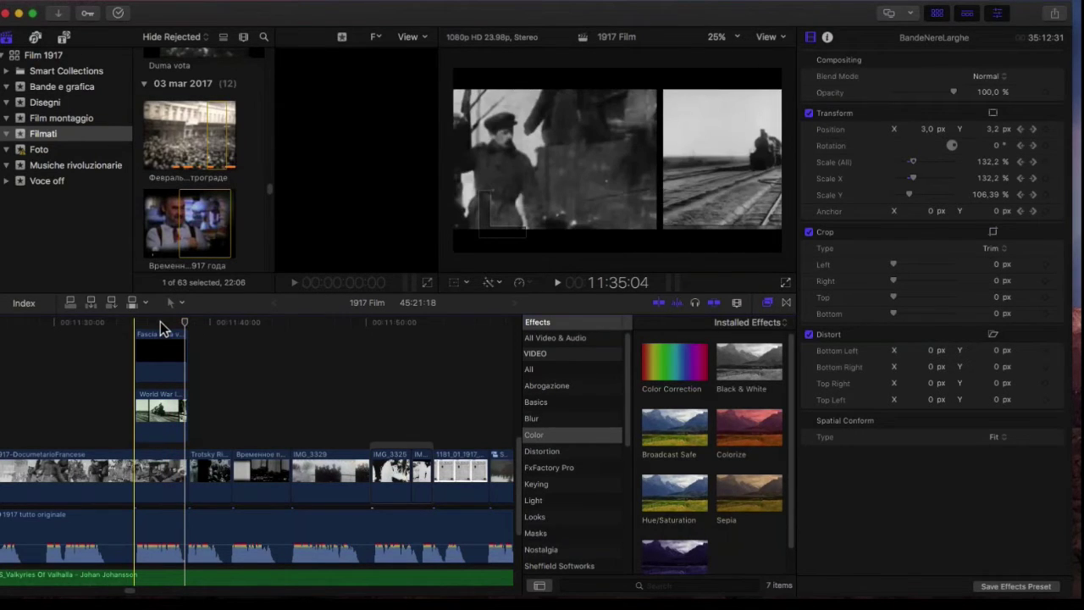
# Scrub back and forth across the World War overlay to examine how its tracks combine with the main clip
pyautogui.click(162, 327)
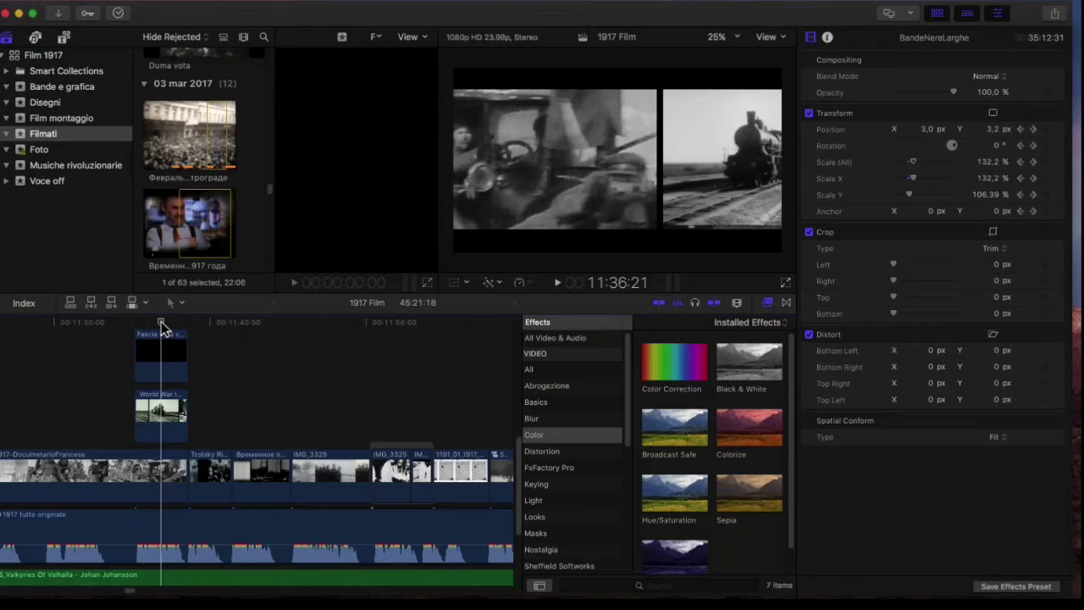
pyautogui.moveTo(163, 328); pyautogui.dragTo(165, 331)
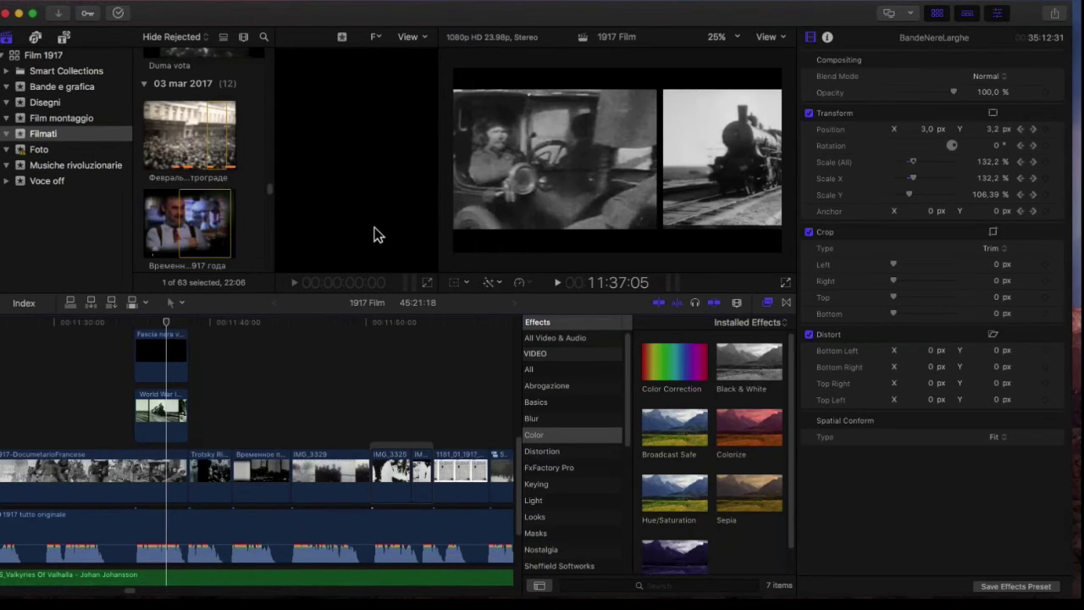
pyautogui.click(166, 325)
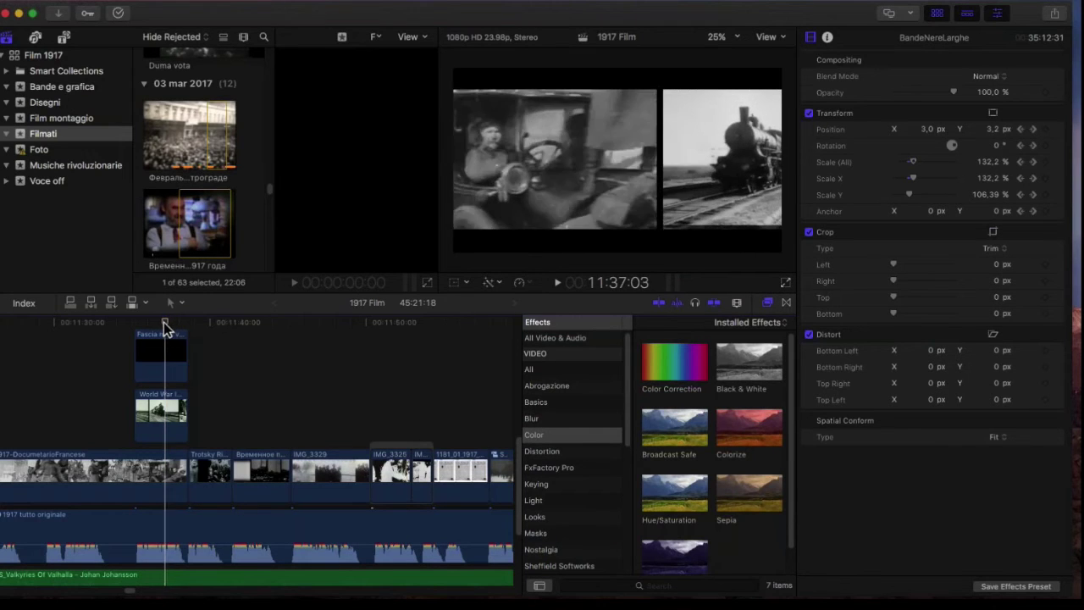
pyautogui.moveTo(165, 325); pyautogui.dragTo(137, 332)
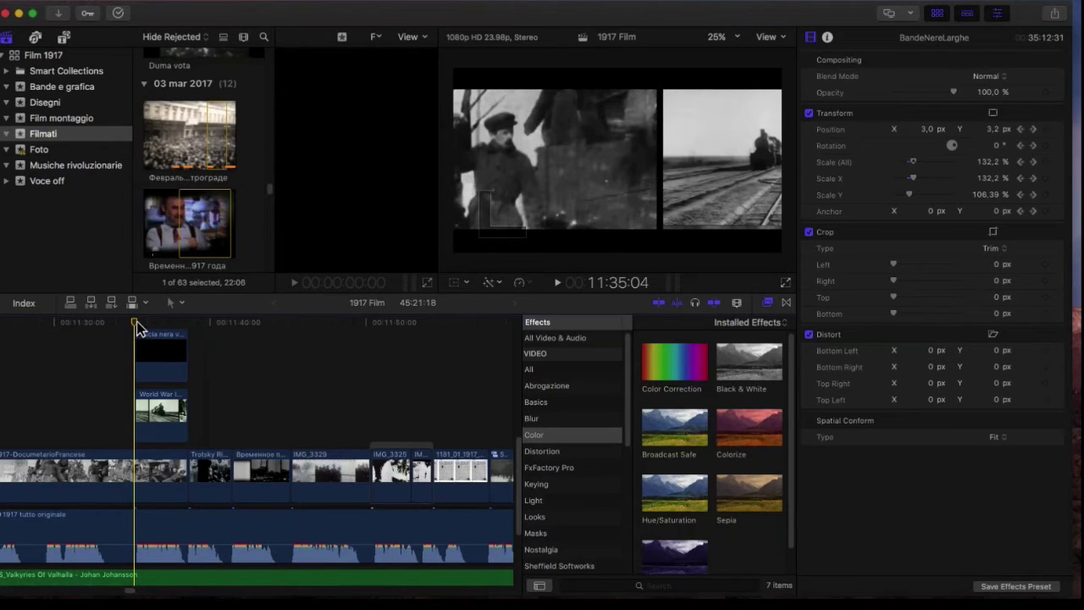
pyautogui.moveTo(138, 328); pyautogui.dragTo(172, 335)
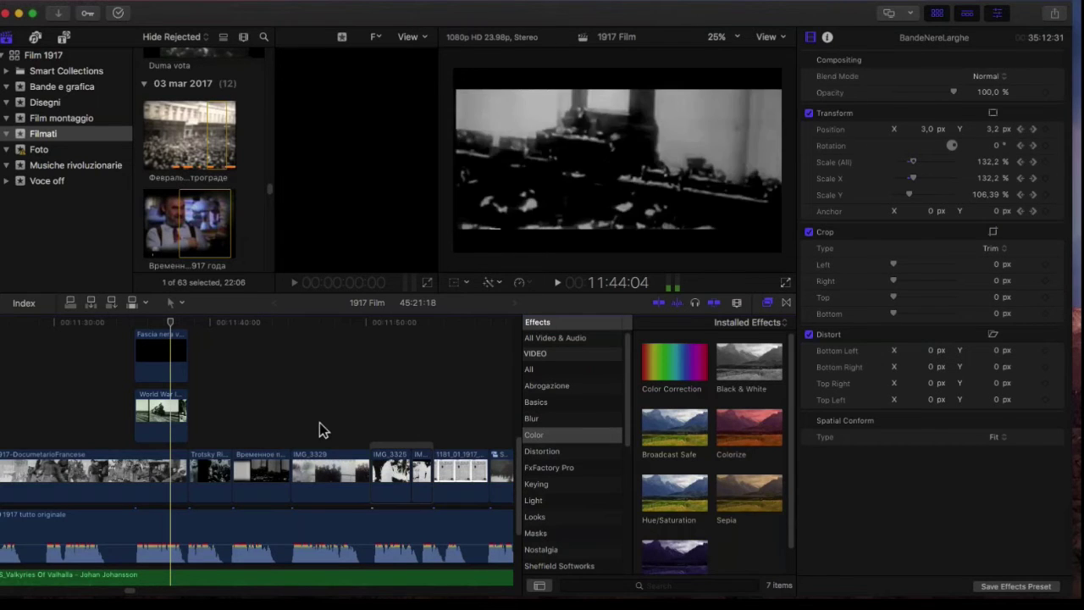
# Find the start of the Alexander_Kerensky_LOC_24416 clip near 13:32 in the timeline and play the portrait sequence through its end
pyautogui.hscroll(6, 320, 429)
pyautogui.hscroll(10, 320, 423)
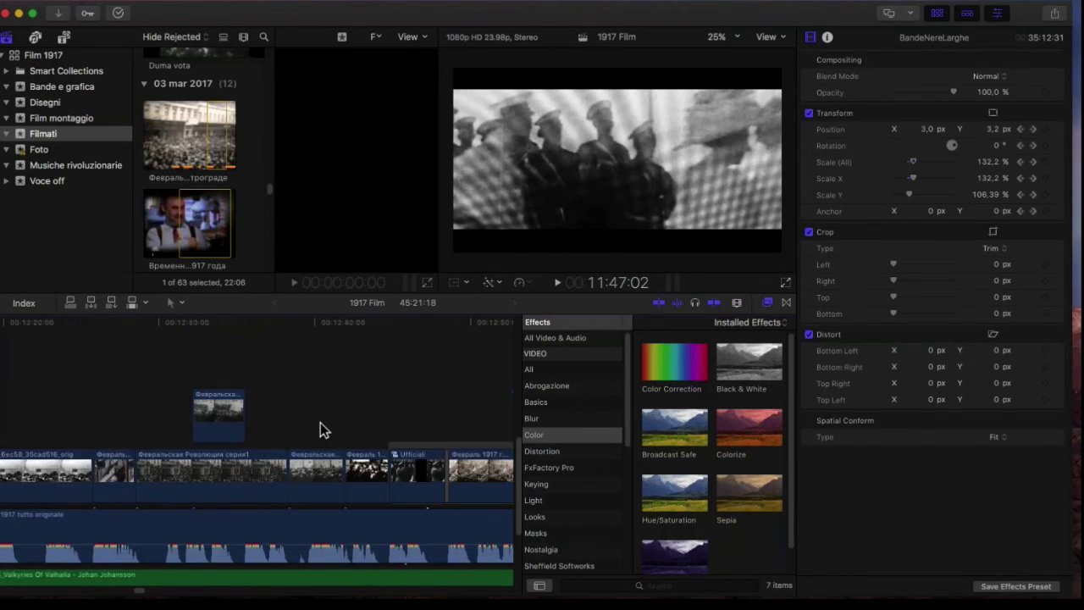
pyautogui.hscroll(4, 322, 426)
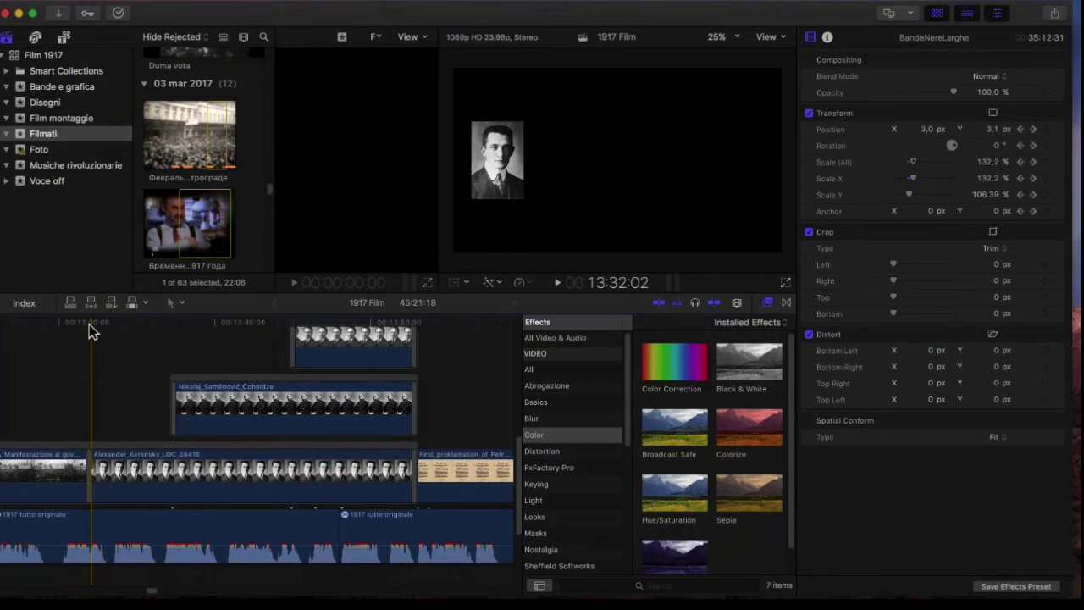
pyautogui.moveTo(89, 325); pyautogui.dragTo(74, 324)
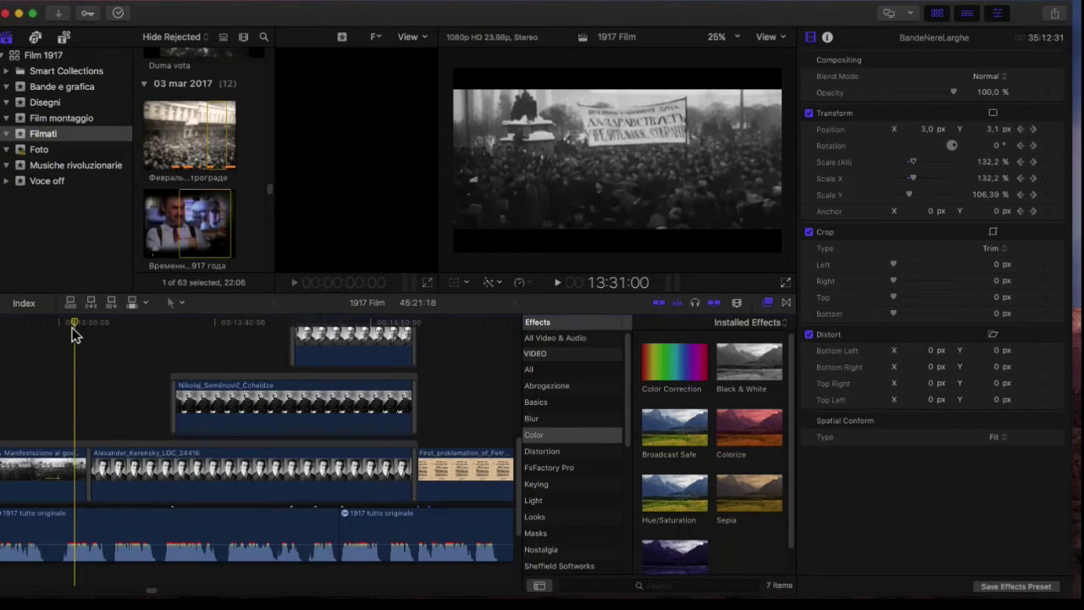
pyautogui.hscroll(2, 67, 330)
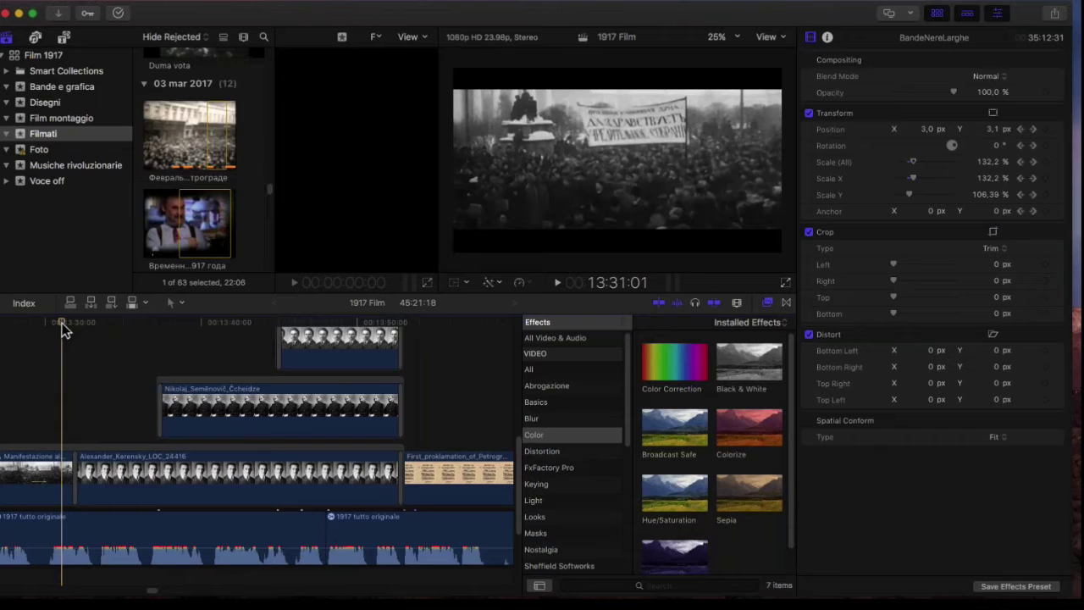
pyautogui.moveTo(62, 323); pyautogui.dragTo(68, 324)
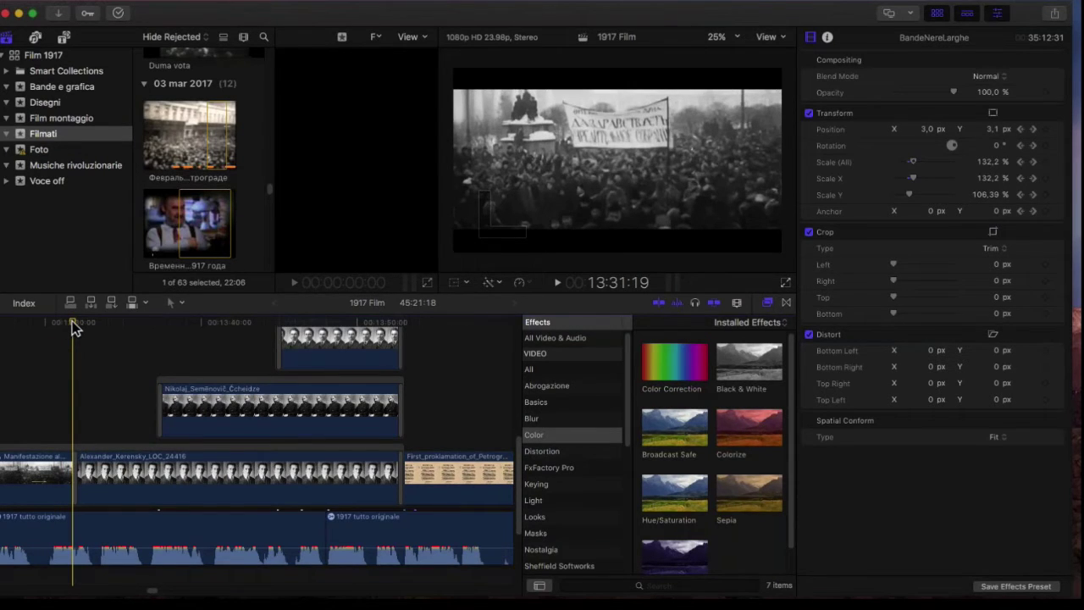
pyautogui.moveTo(73, 329); pyautogui.dragTo(83, 328)
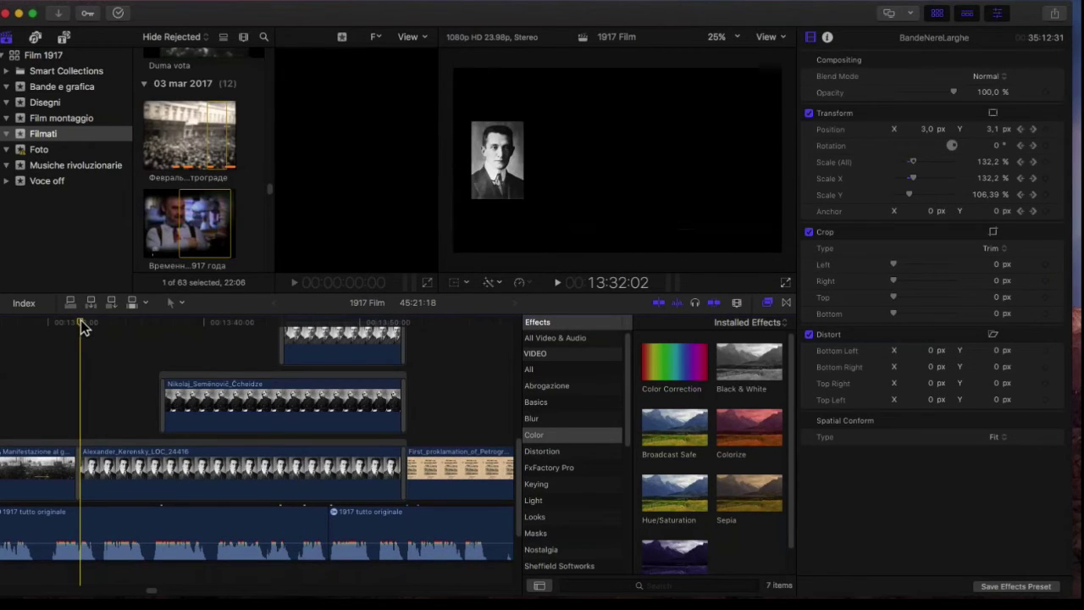
pyautogui.click(558, 282)
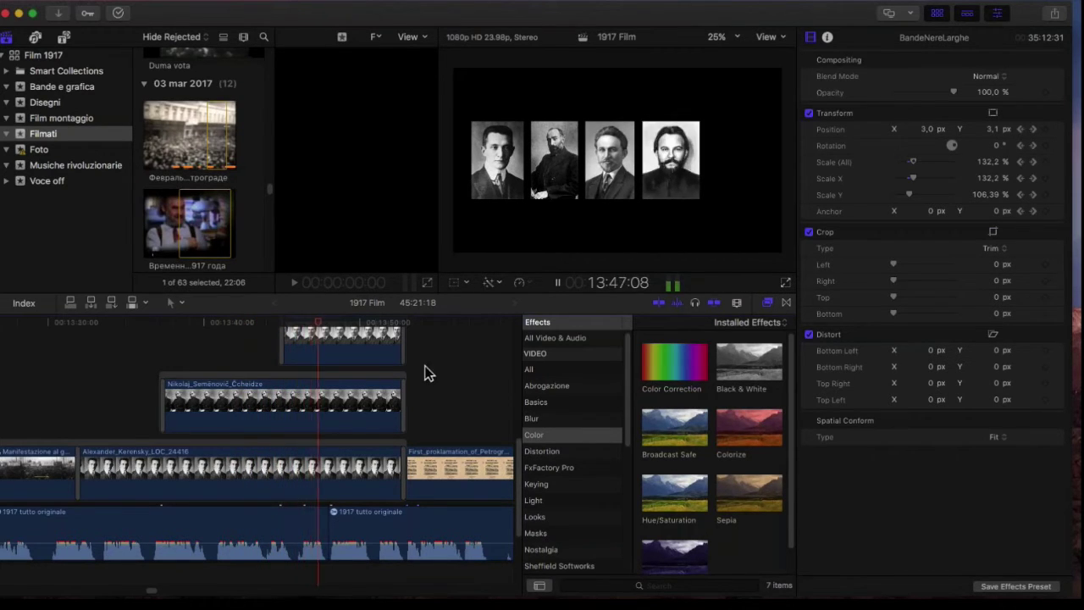
pyautogui.click(557, 283)
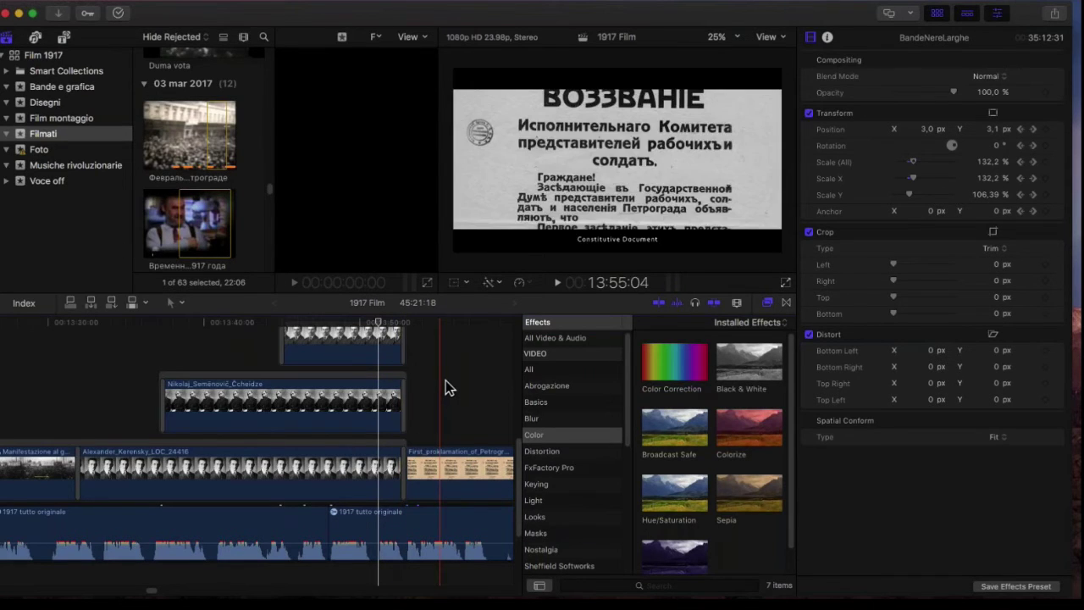
# Position the playhead at 13:49:04 and examine the portrait clips stacked on separate tracks above the Kerensky clip
pyautogui.click(347, 325)
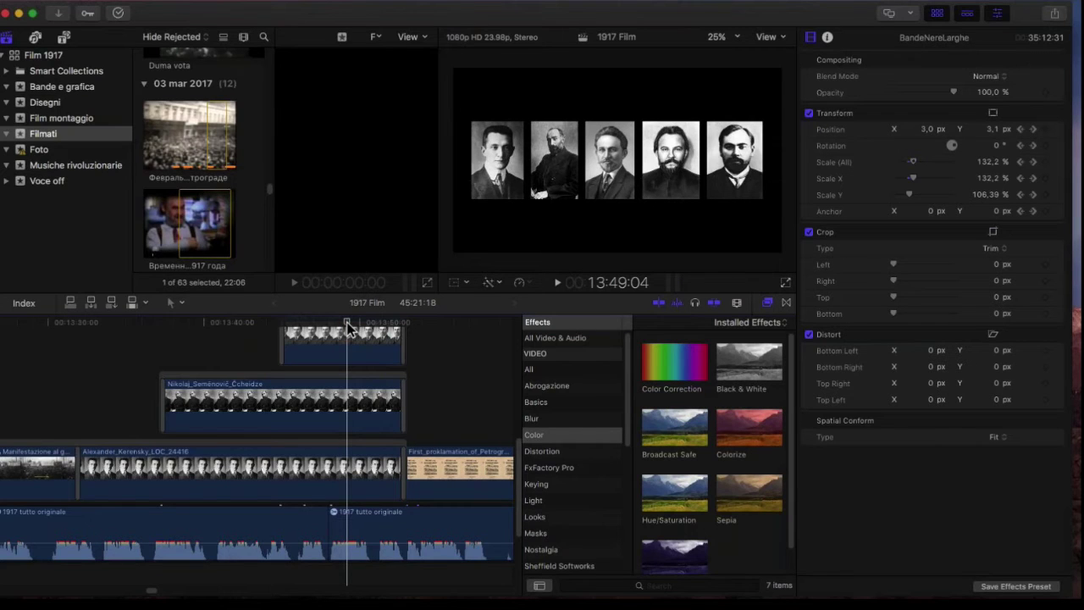
pyautogui.scroll(1, 349, 329)
pyautogui.scroll(10, 348, 328)
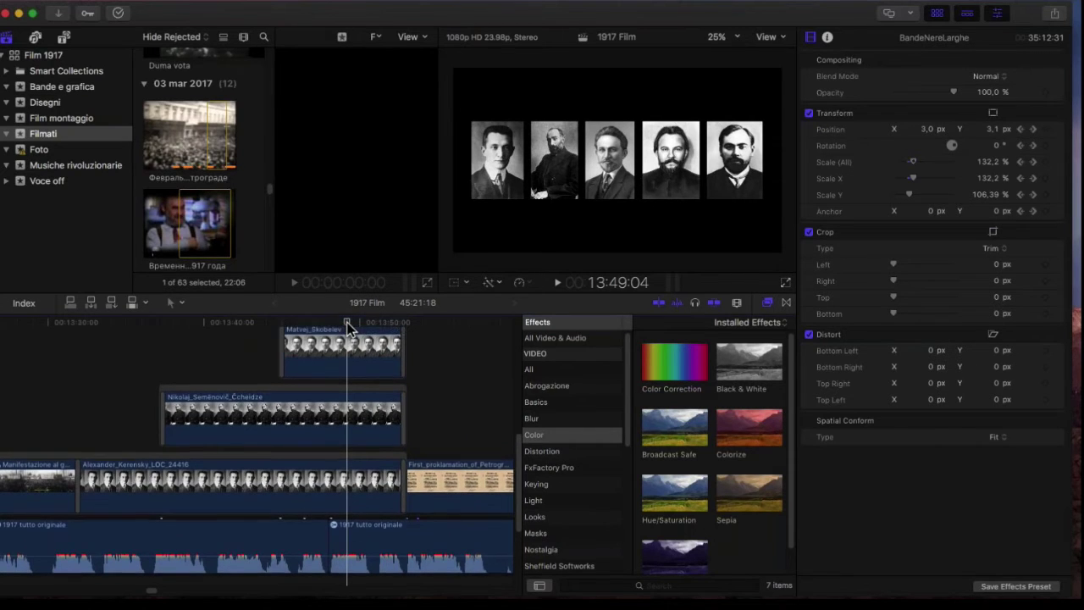
pyautogui.scroll(-1, 348, 339)
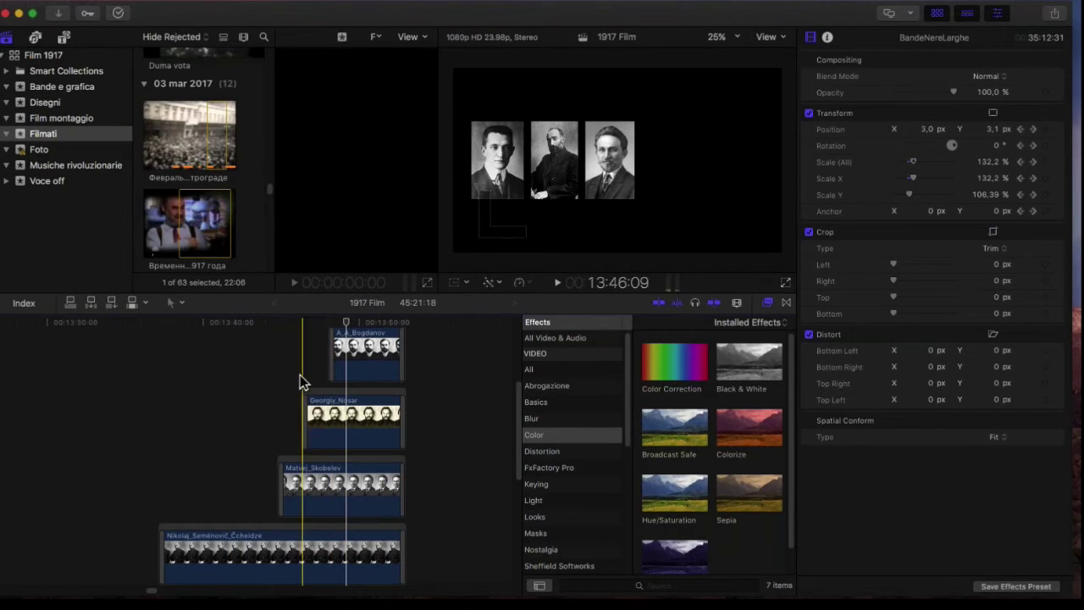
pyautogui.scroll(-5, 302, 375)
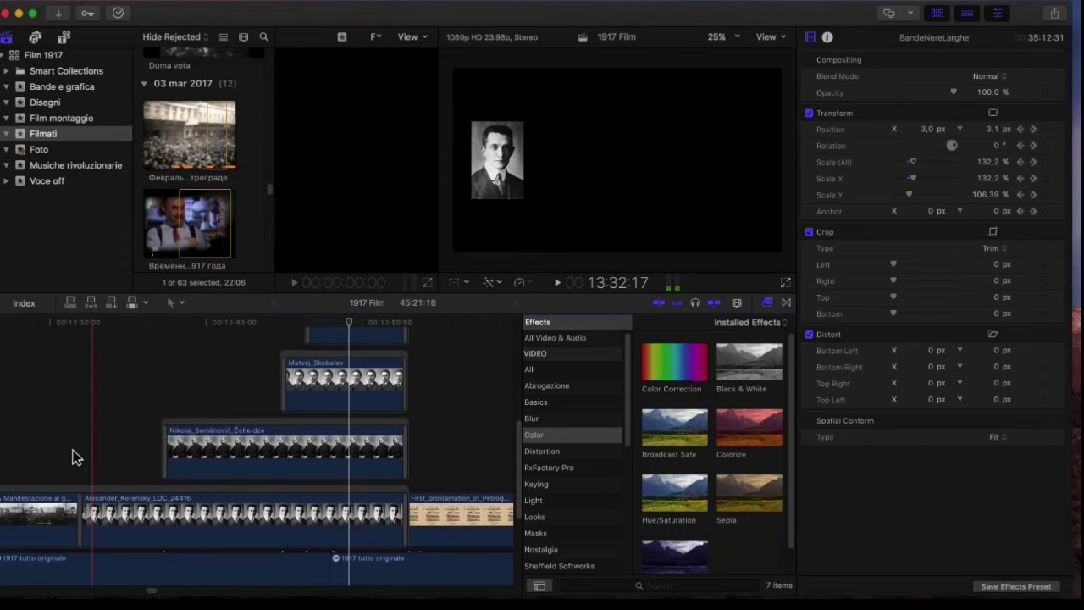
# Inspect the Kerensky and Čcheidze portrait clips in turn, scrubbing along the timeline to compare where each portrait joins the frame
pyautogui.click(103, 519)
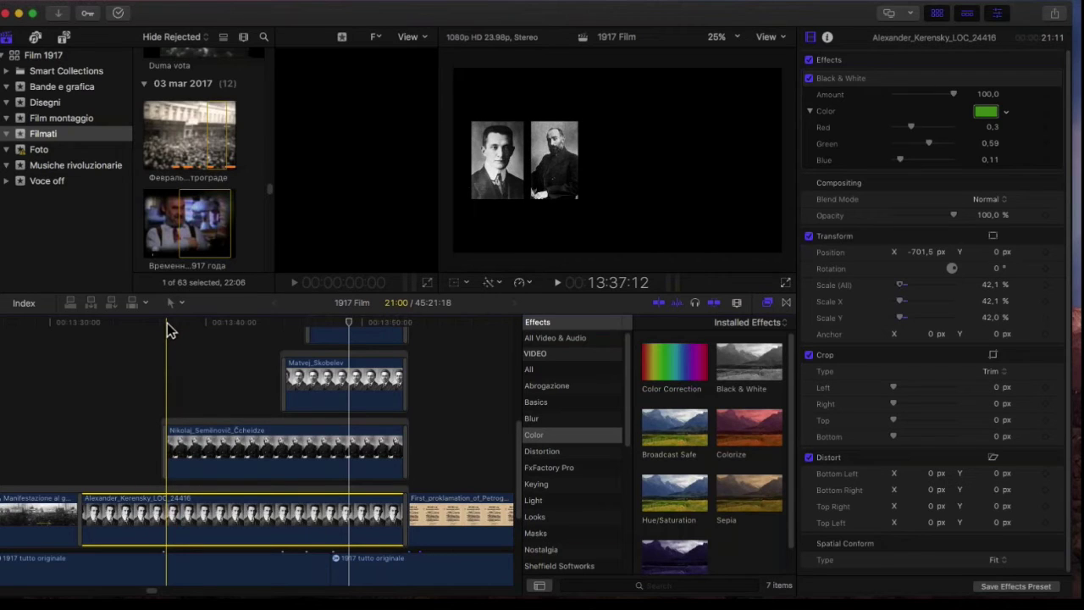
pyautogui.click(173, 435)
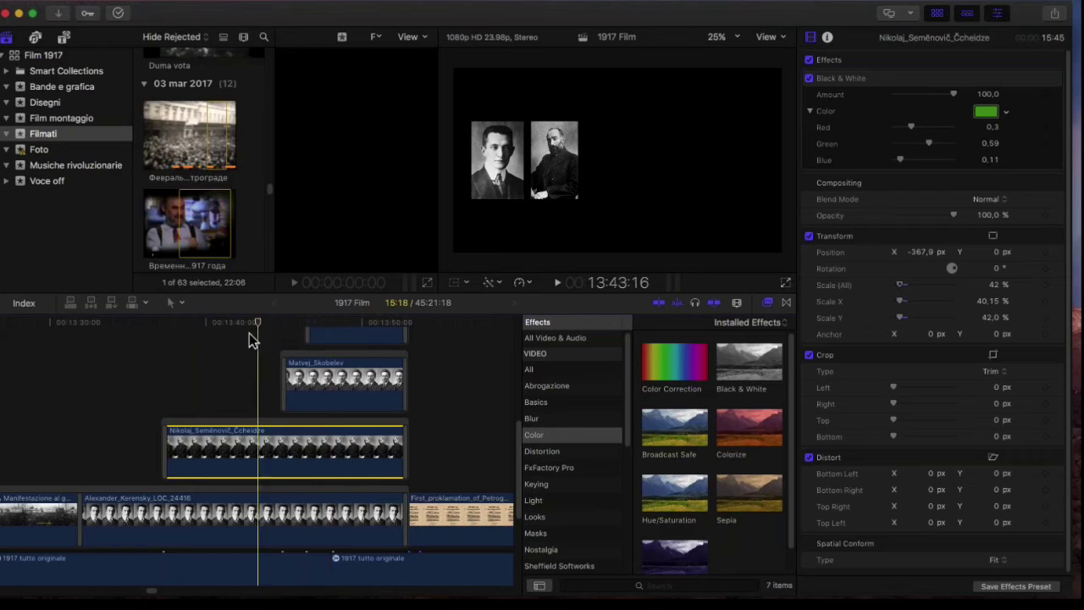
pyautogui.click(167, 350)
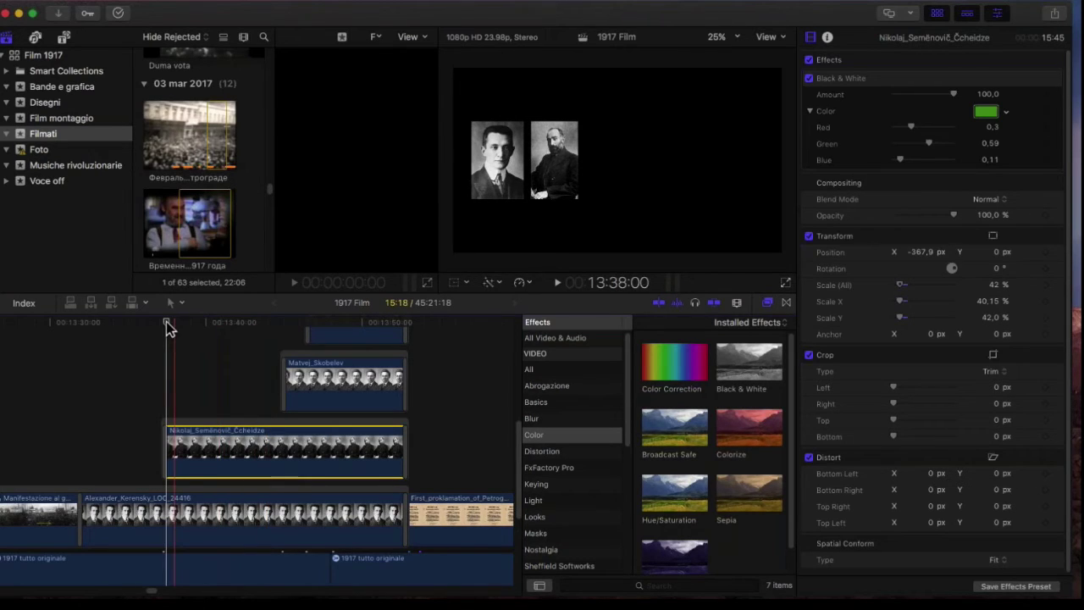
pyautogui.moveTo(166, 325); pyautogui.dragTo(286, 327)
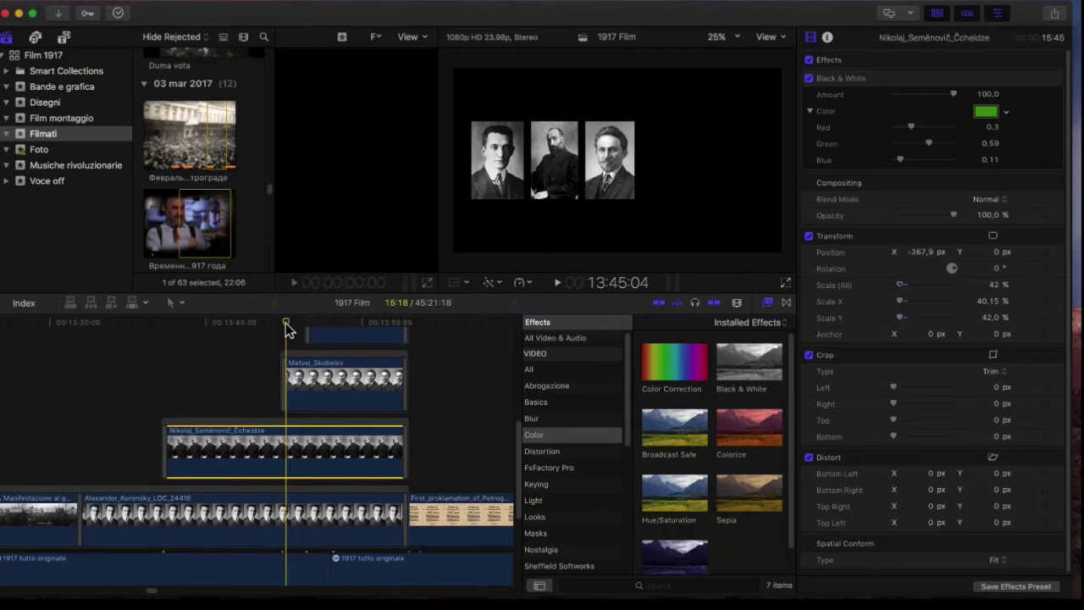
pyautogui.click(236, 527)
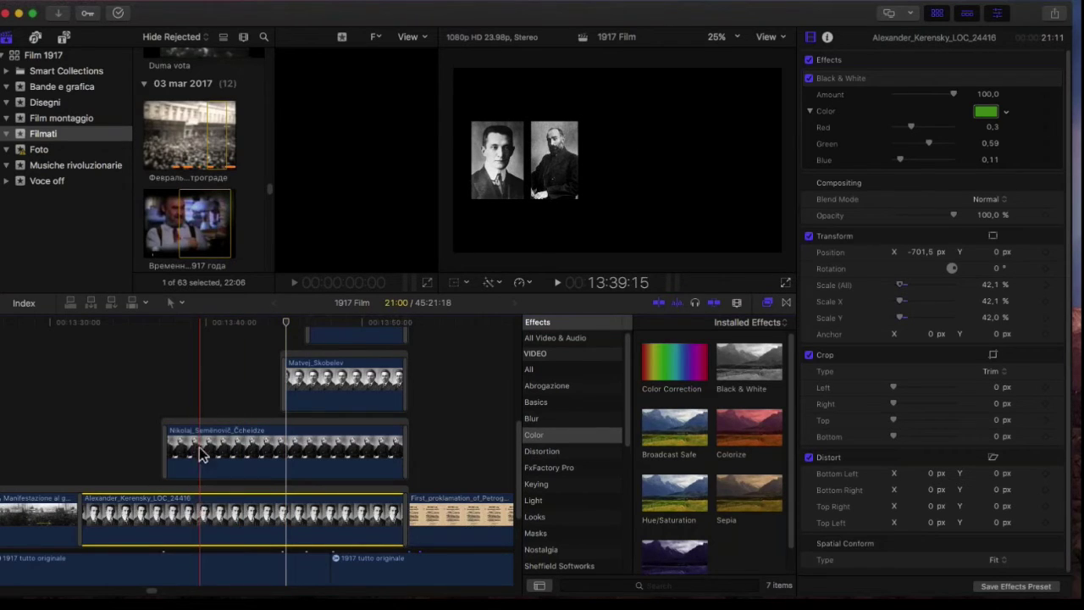
pyautogui.click(235, 323)
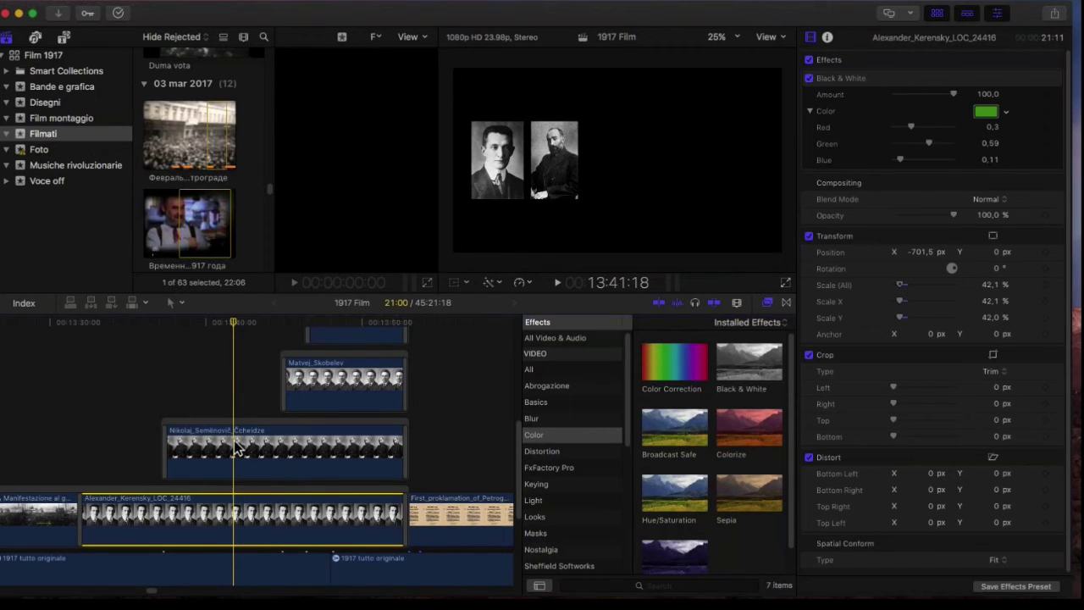
# Find the short overlay clip near 12:32 and compare it with the Февральская Революции серия1 clip beneath it in the timeline
pyautogui.hscroll(-15, 237, 449)
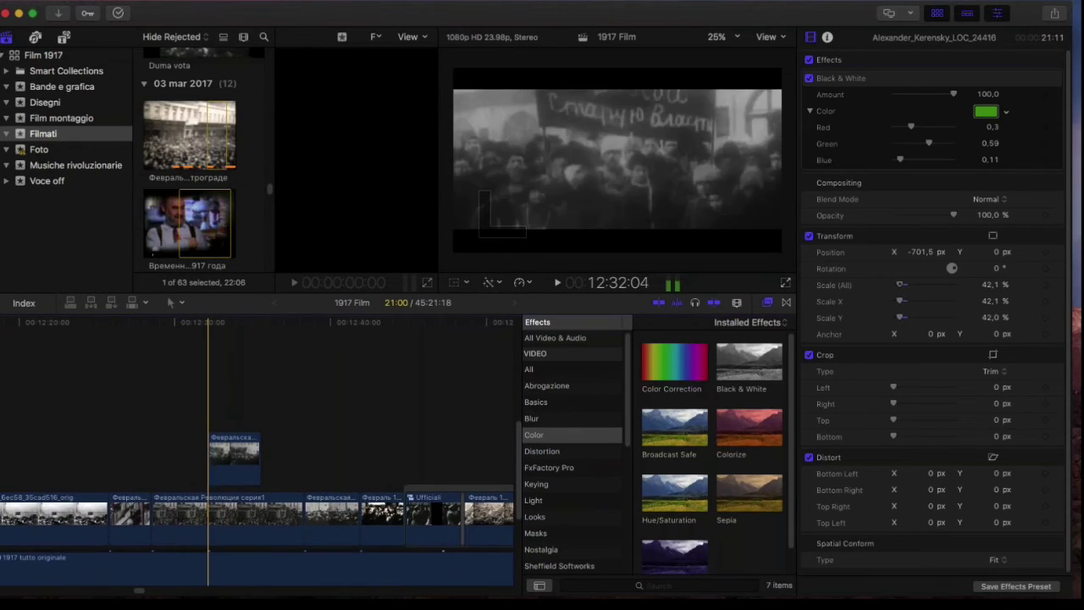
pyautogui.click(221, 522)
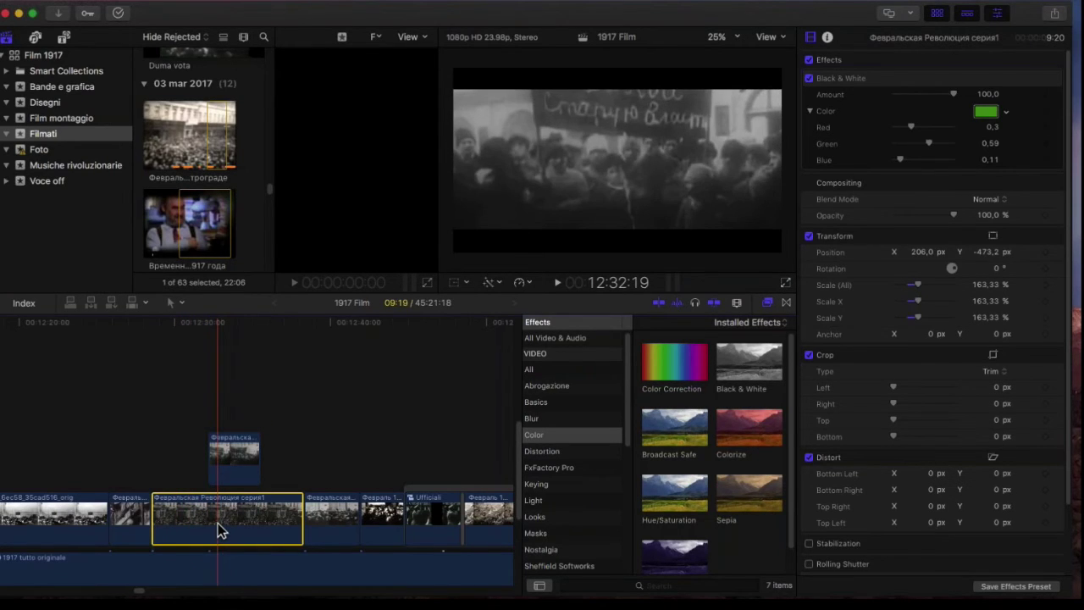
pyautogui.click(236, 461)
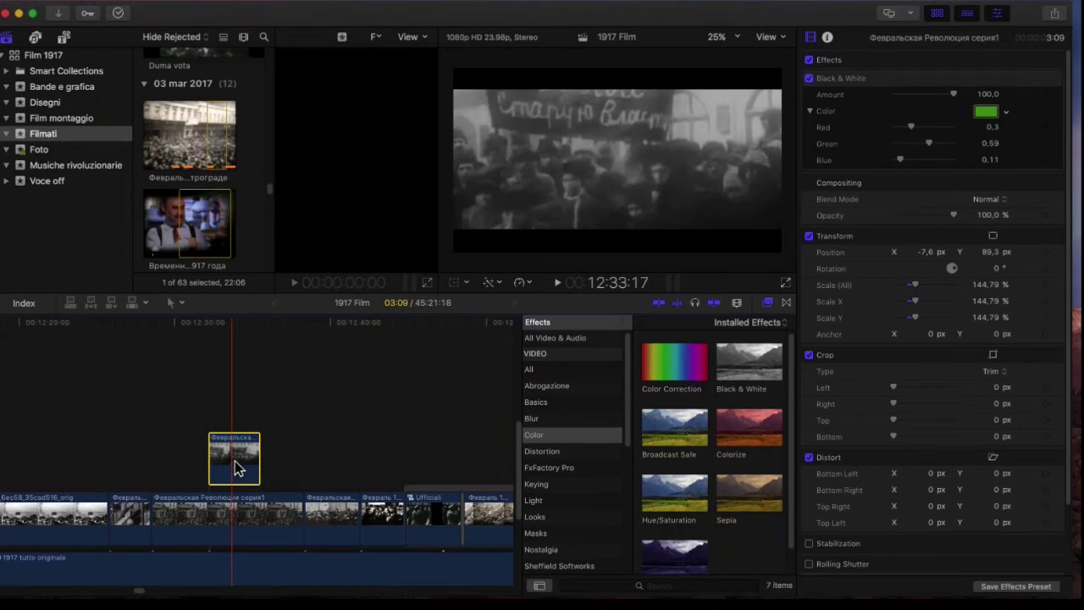
pyautogui.click(229, 519)
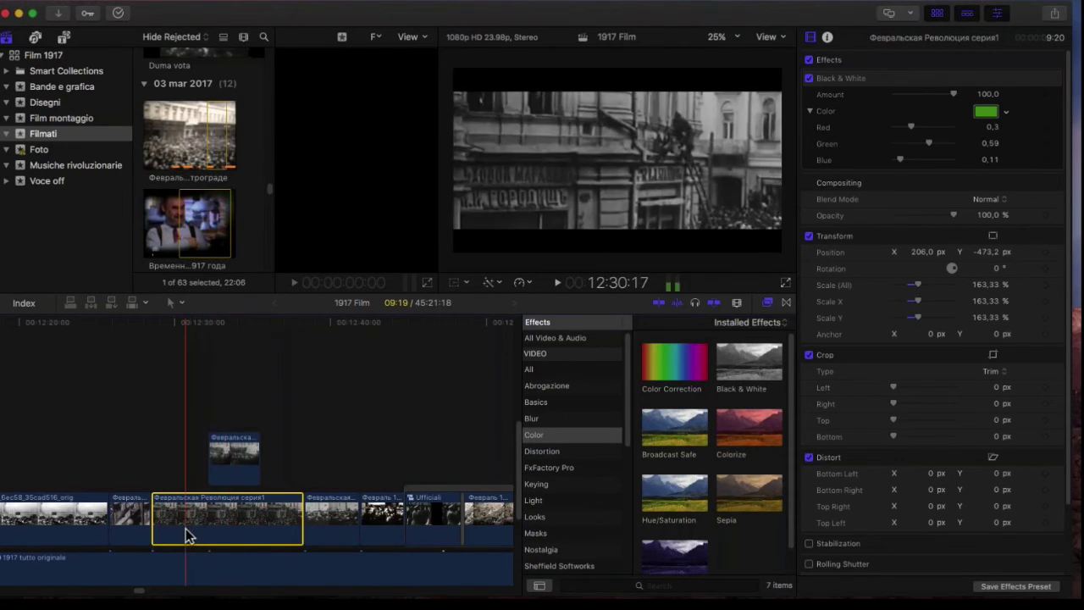
pyautogui.click(230, 458)
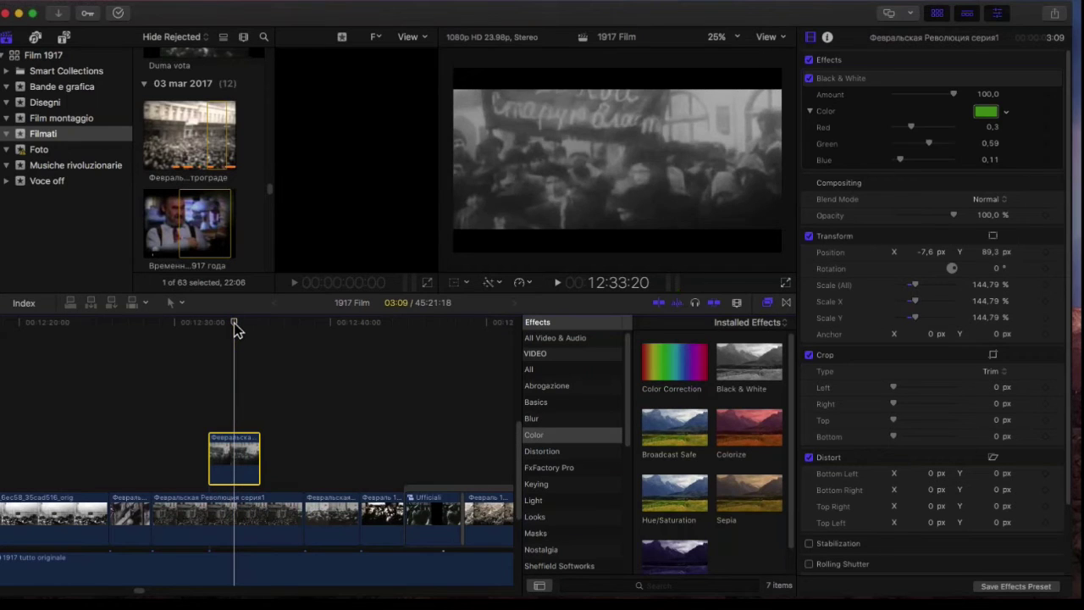
# Return to the portrait sequence and scrub from 13:37:05 to 13:41:19 to see the Čcheidze portrait appear beside Kerensky's
pyautogui.hscroll(3, 285, 389)
pyautogui.hscroll(1, 285, 388)
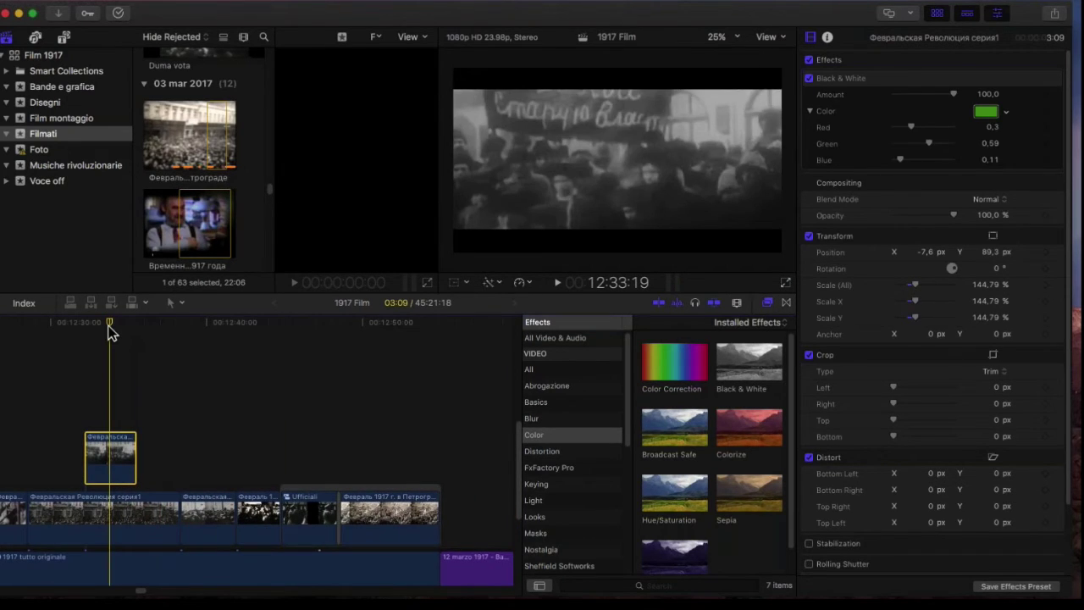
pyautogui.hscroll(10, 109, 332)
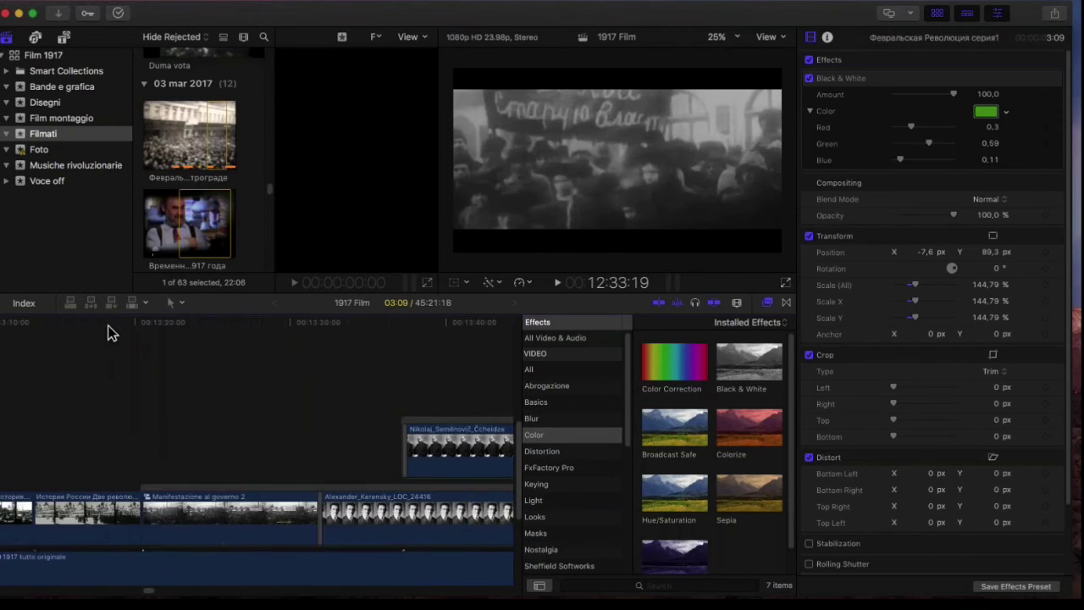
pyautogui.hscroll(5, 109, 332)
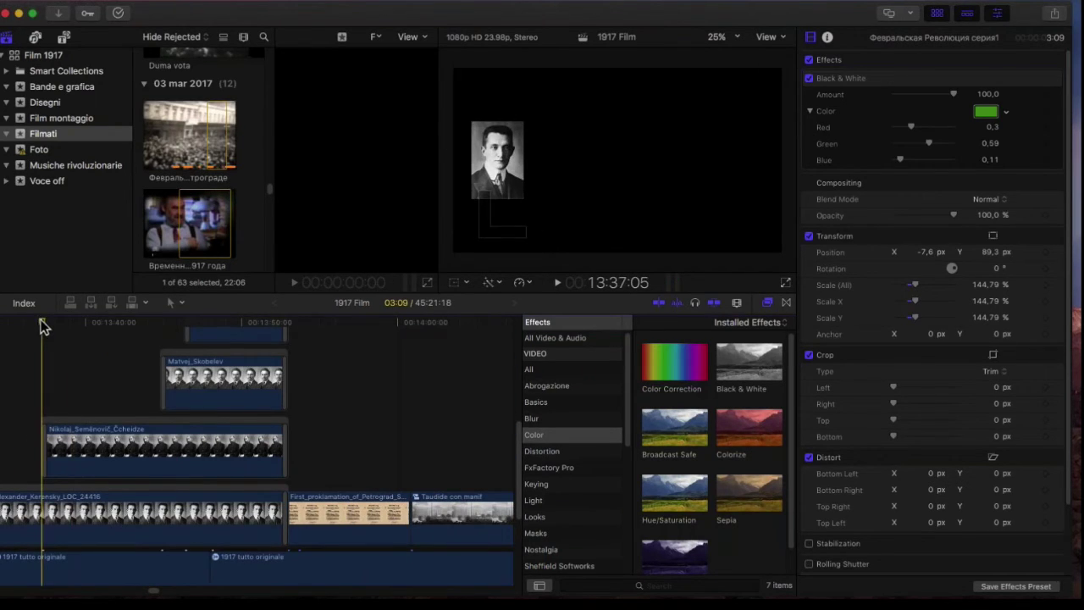
pyautogui.moveTo(41, 327)
pyautogui.mouseDown()
pyautogui.moveTo(121, 337)
pyautogui.moveTo(113, 328)
pyautogui.mouseUp()
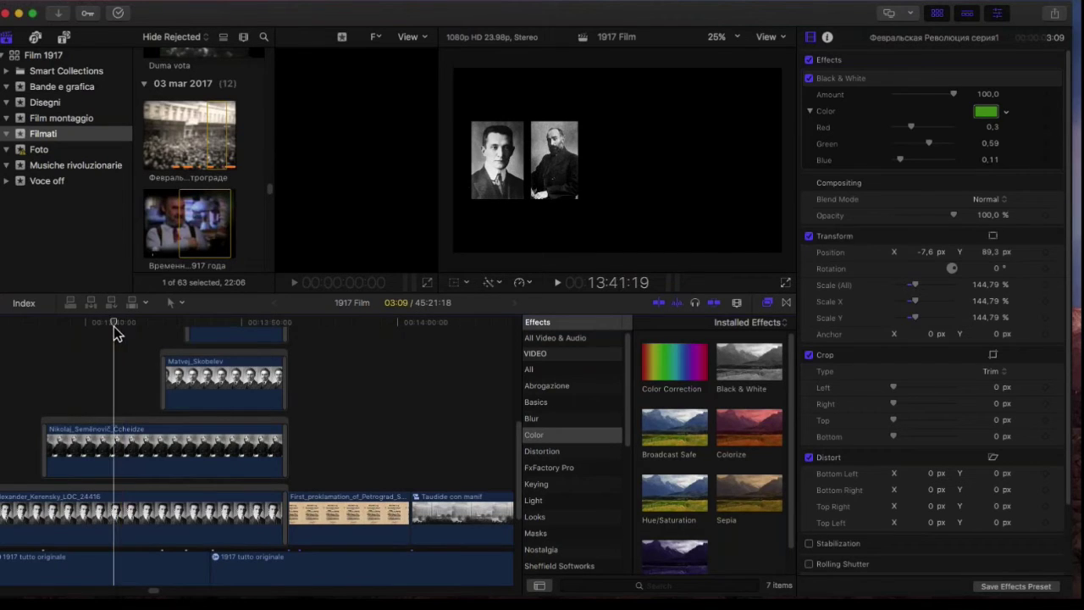
# Try enlarging the Čcheidze portrait to 436.32% and moving it to X -263.7, Y -1229.9 px, and undo both transform changes
pyautogui.click(140, 465)
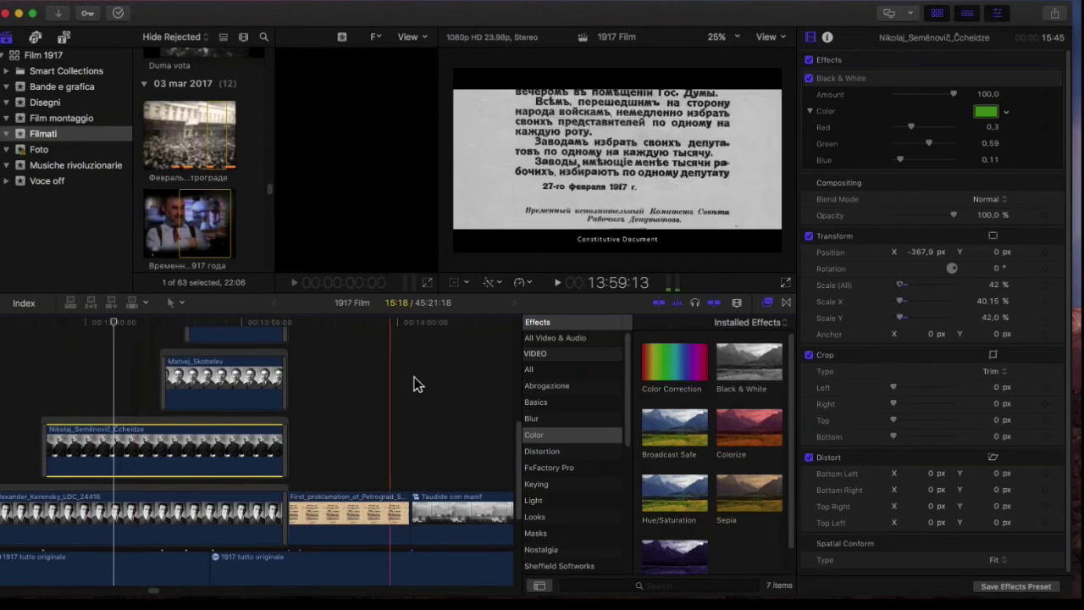
pyautogui.click(455, 285)
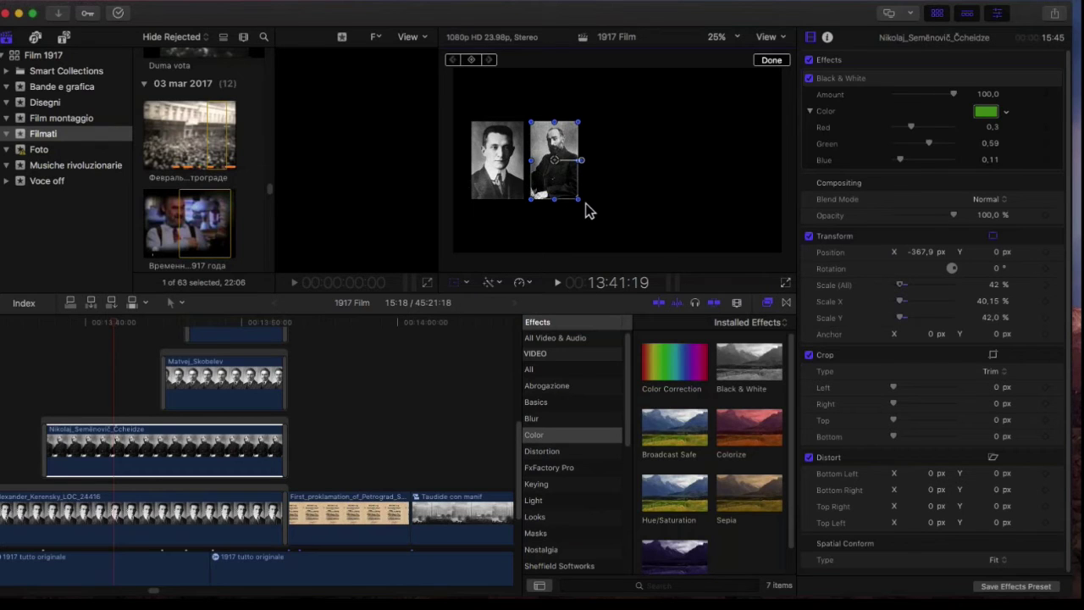
pyautogui.moveTo(586, 202); pyautogui.dragTo(797, 363)
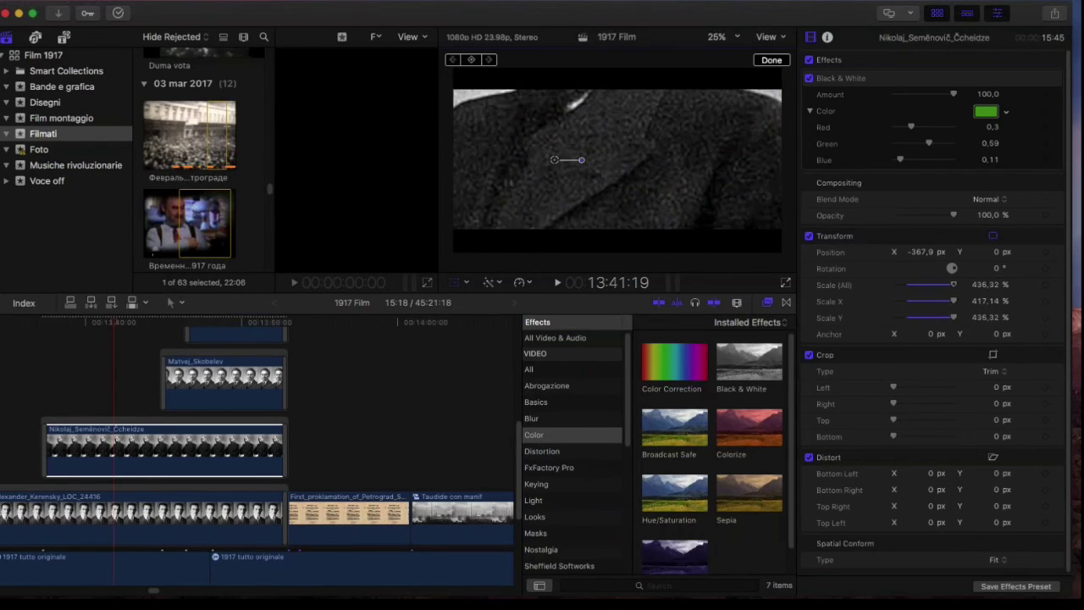
pyautogui.moveTo(664, 159); pyautogui.dragTo(675, 354)
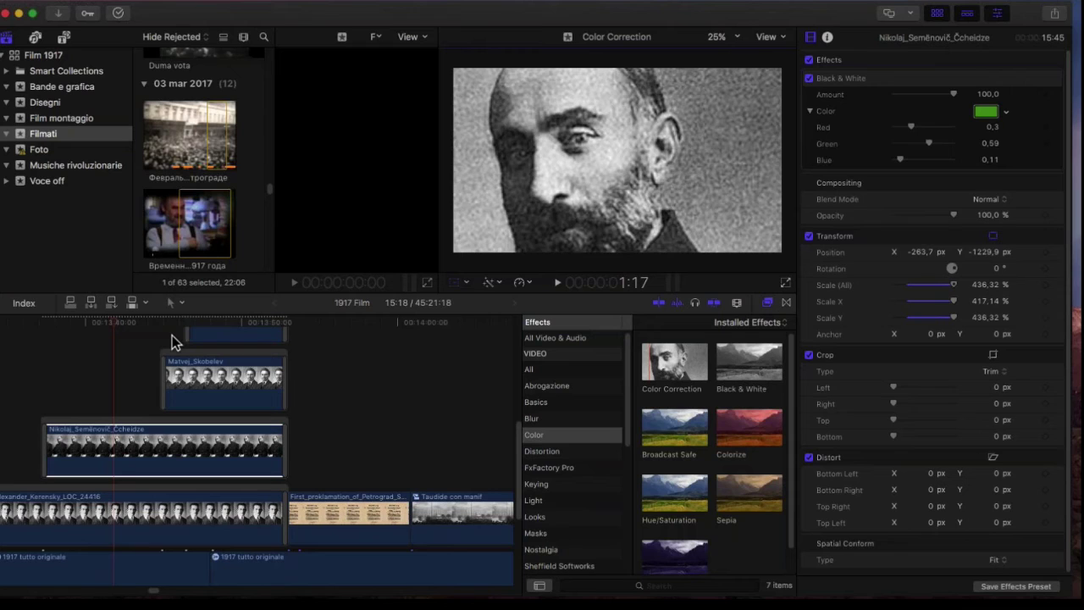
pyautogui.click(222, 382)
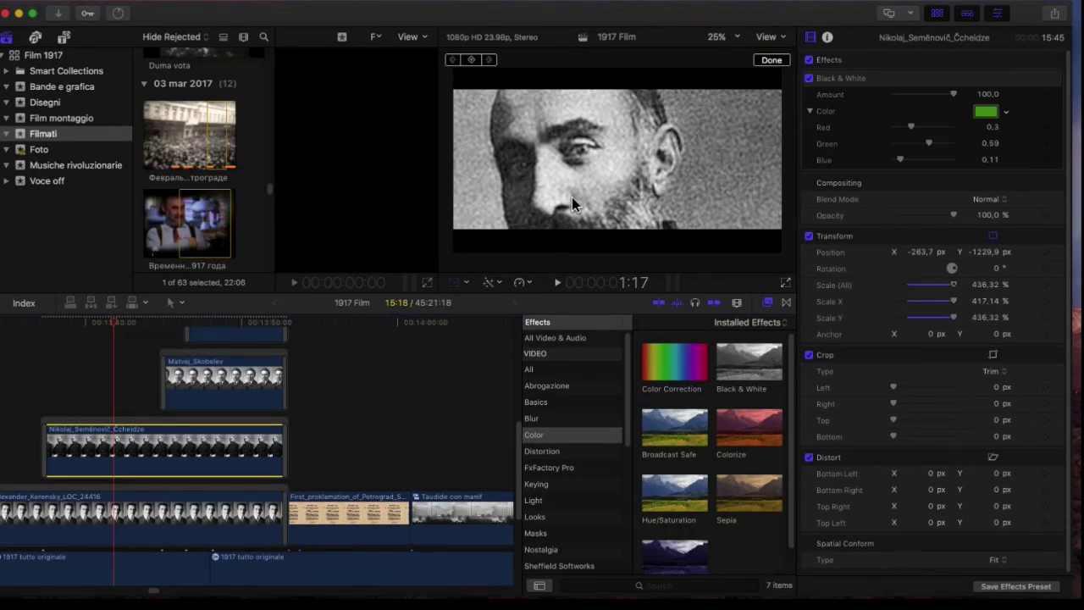
pyautogui.press('super+z')
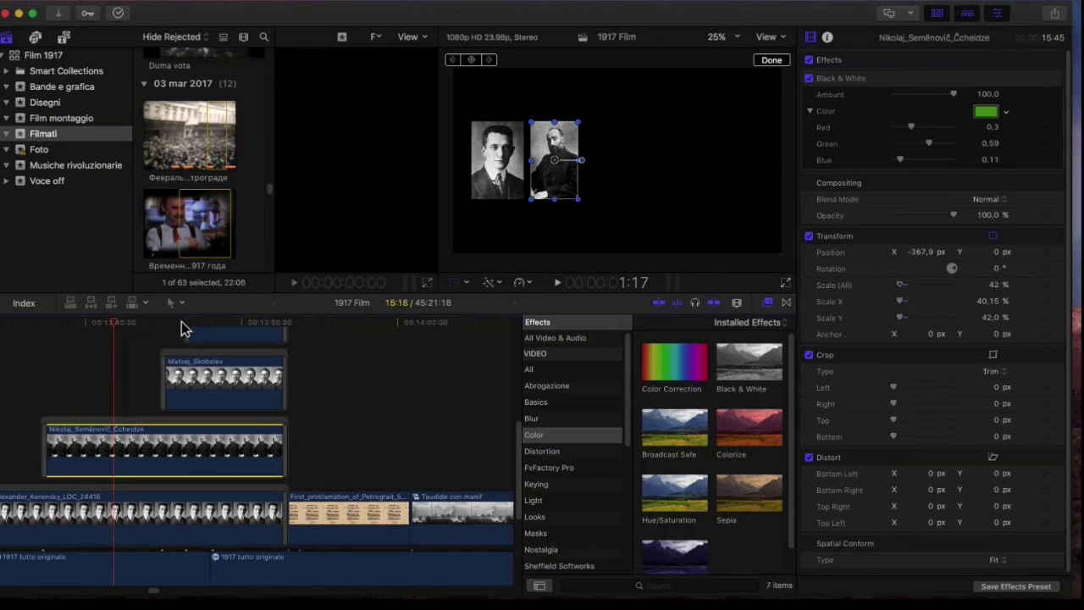
# Move the playhead to 13:48:07 and examine how the stacked portraits line up in one frame
pyautogui.moveTo(116, 322); pyautogui.dragTo(215, 327)
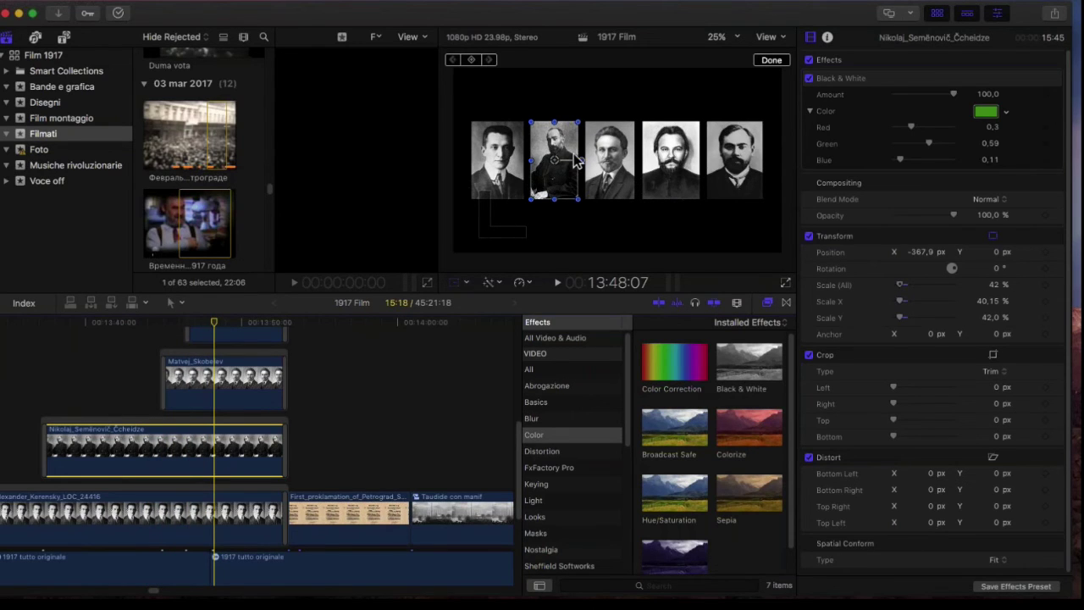
pyautogui.moveTo(574, 161)
pyautogui.mouseDown()
pyautogui.moveTo(608, 119)
pyautogui.moveTo(566, 119)
pyautogui.moveTo(560, 151)
pyautogui.mouseUp()
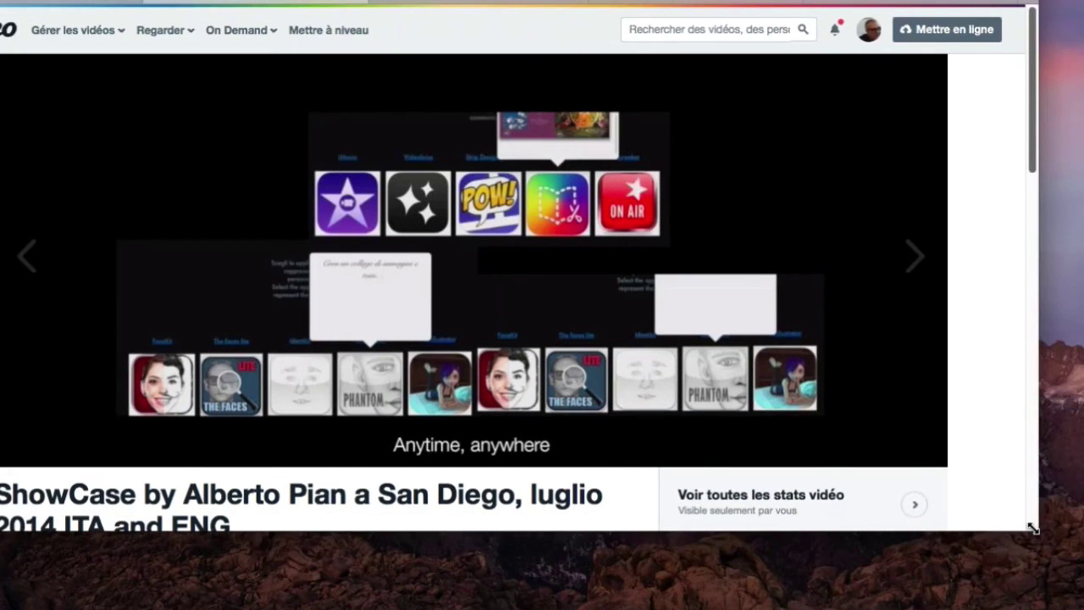
# Switch to the San Diego ShowCase video in the browser, enlarge the window, and scrub around 00:45 to examine its layered app panels
pyautogui.moveTo(1048, 549); pyautogui.dragTo(1083, 609)
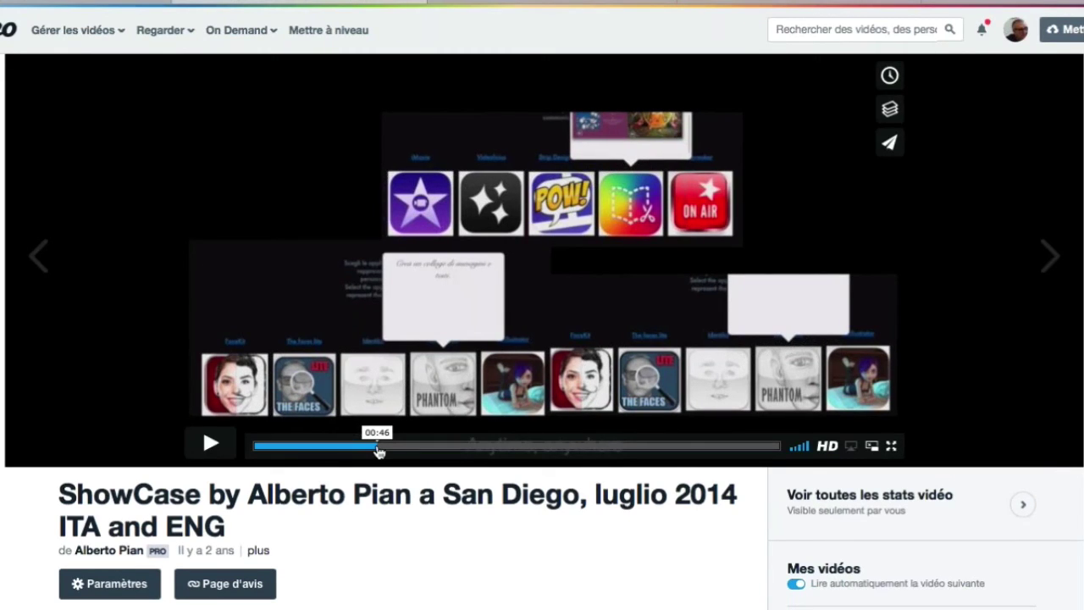
pyautogui.moveTo(379, 450); pyautogui.dragTo(376, 448)
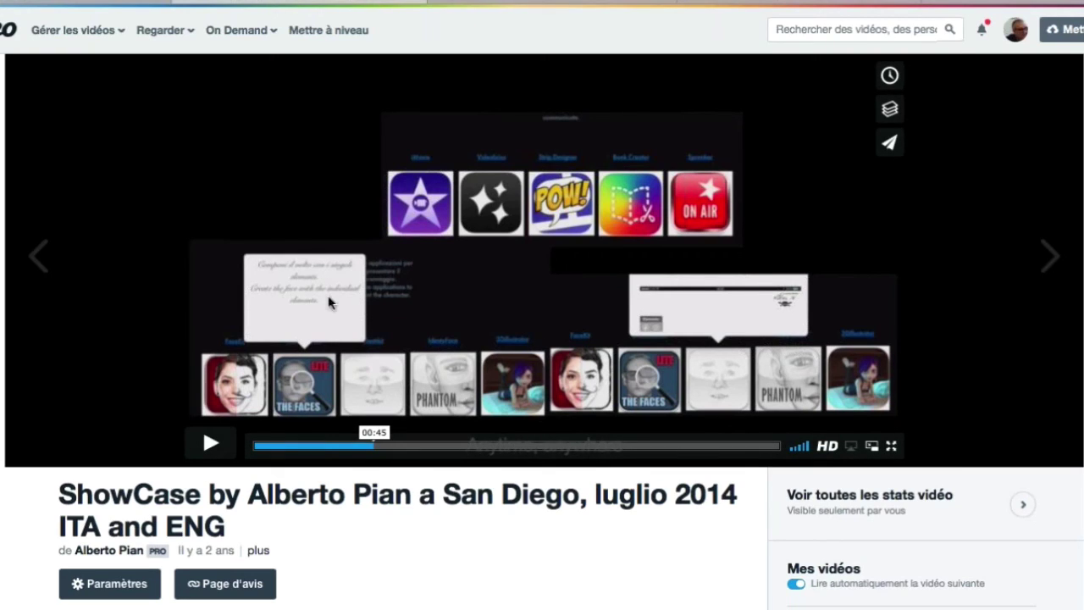
pyautogui.click(372, 445)
pyautogui.click(372, 446)
pyautogui.click(372, 446)
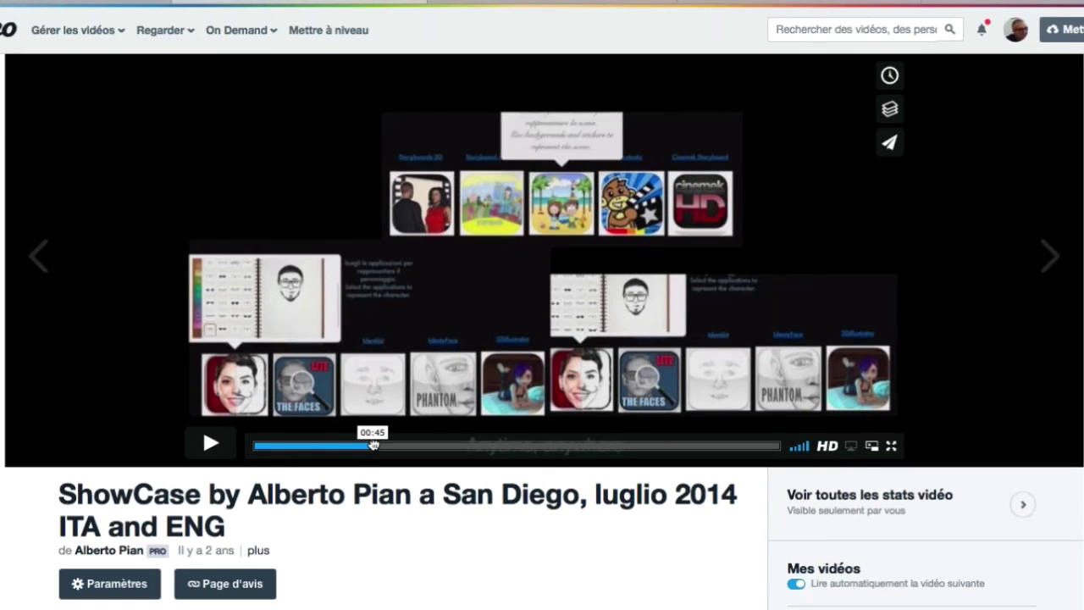
pyautogui.click(372, 445)
pyautogui.click(372, 447)
# Advance the ShowCase video through 00:47 and 00:49 to 00:52 to examine its four-way split screen
pyautogui.moveTo(372, 446); pyautogui.dragTo(379, 447)
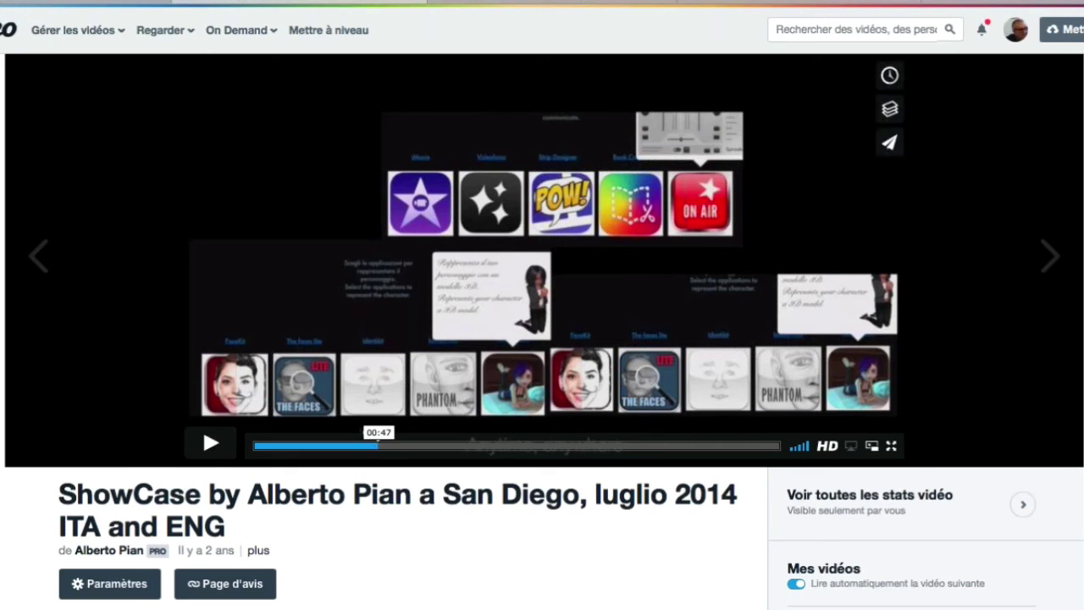
pyautogui.moveTo(380, 452); pyautogui.dragTo(385, 448)
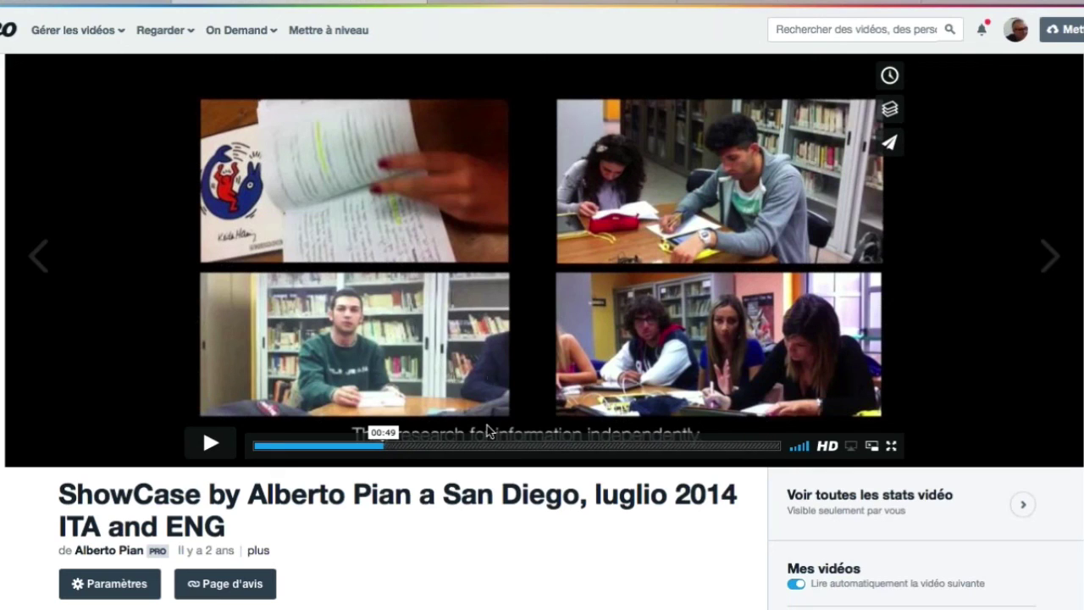
pyautogui.moveTo(384, 452); pyautogui.dragTo(392, 451)
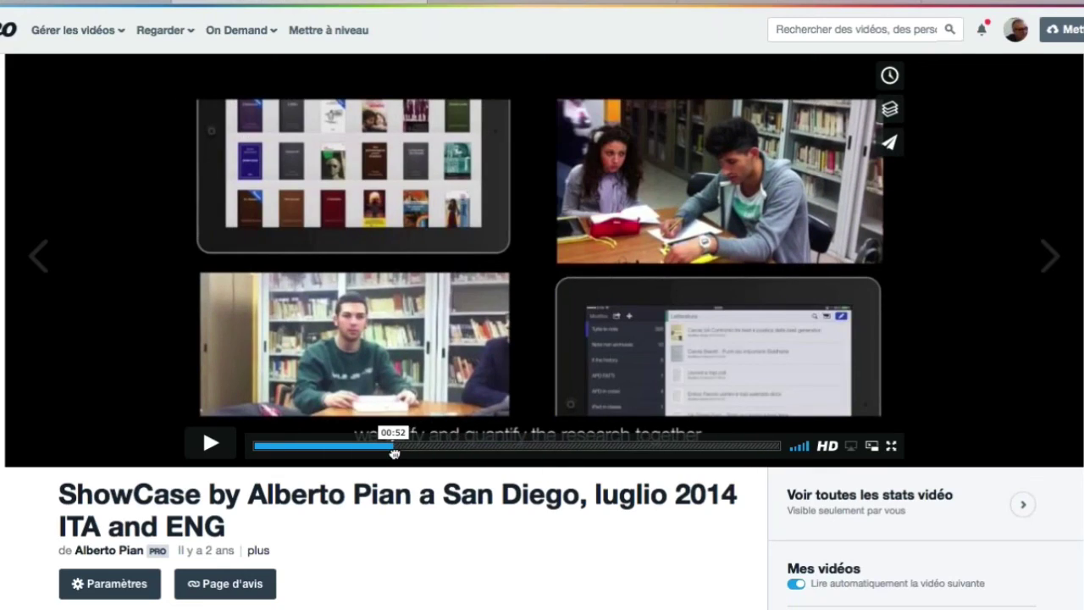